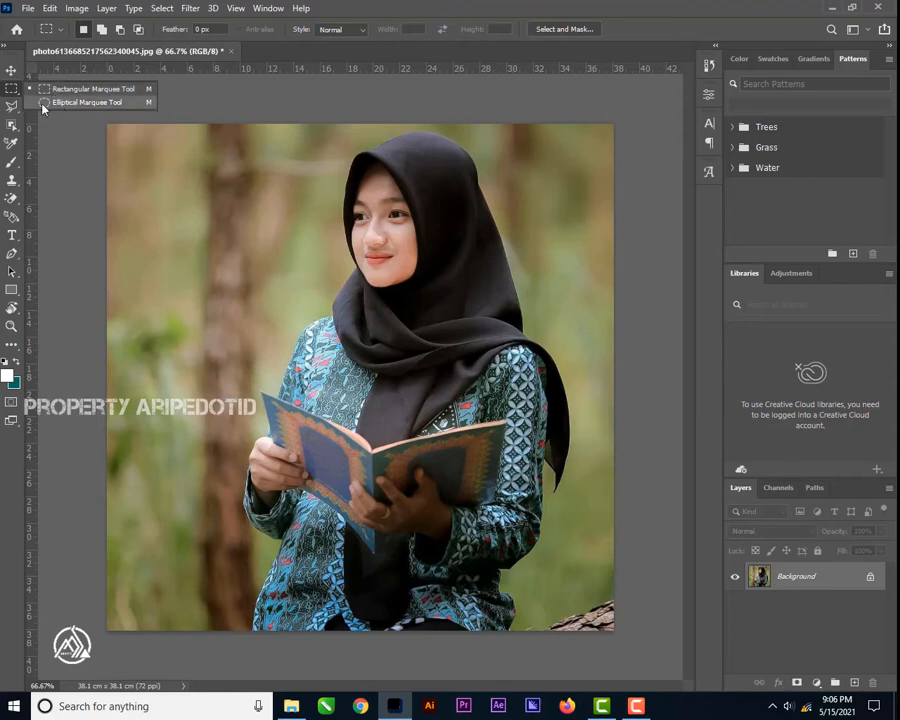
Outline a freeform patch of the blurred background beside the woman with the Lasso tool, and deselect it
left_click(12, 107)
right_click(12, 107)
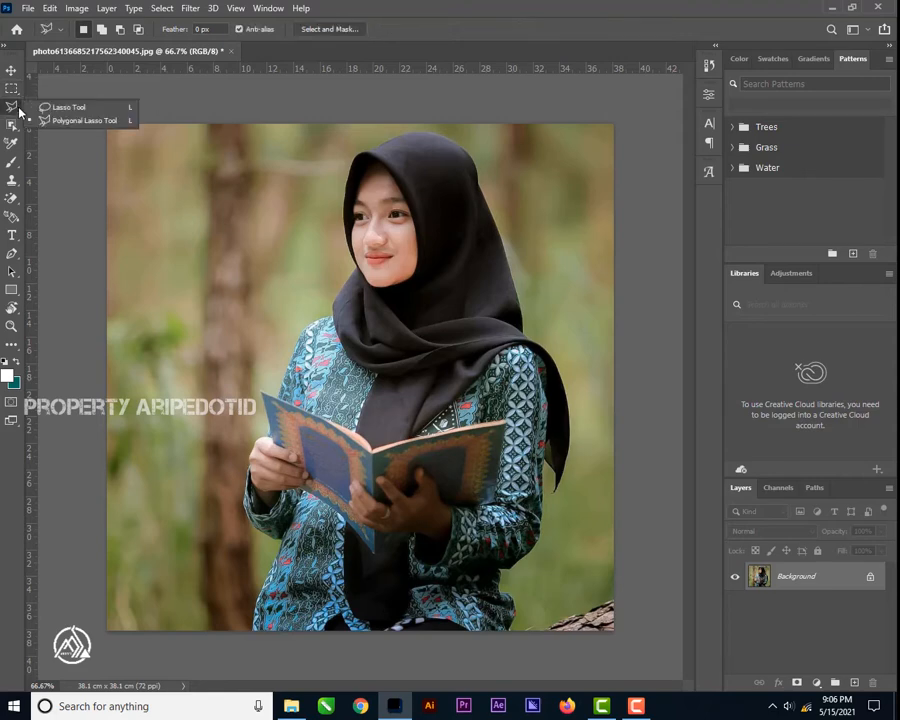
left_click(76, 107)
mouse_move(261, 259)
left_mouse_down()
mouse_move(195, 279)
mouse_move(205, 209)
mouse_move(288, 210)
left_mouse_up()
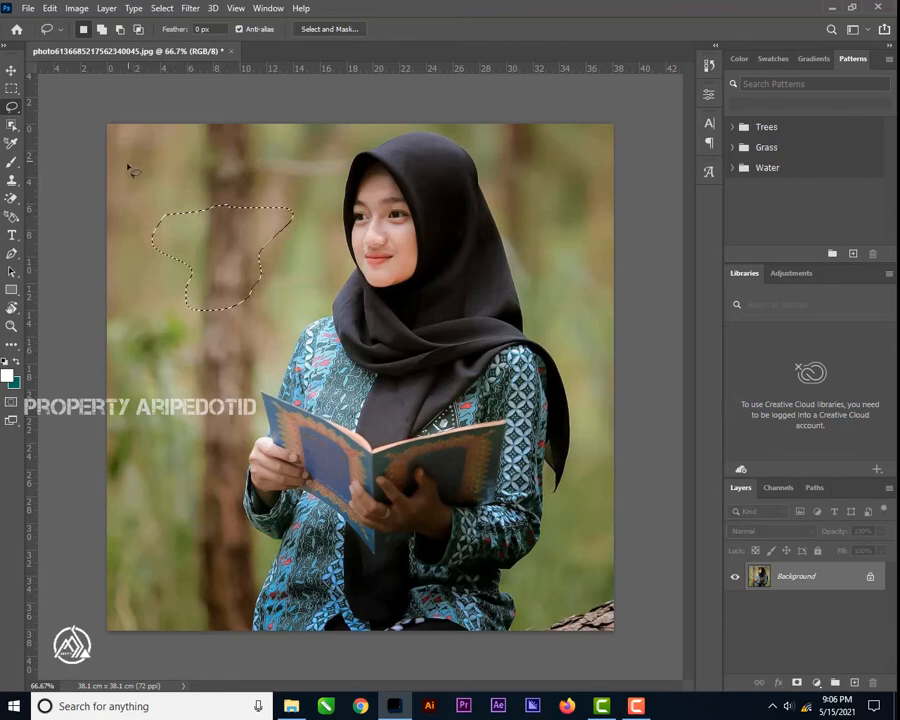
key("ctrl+d")
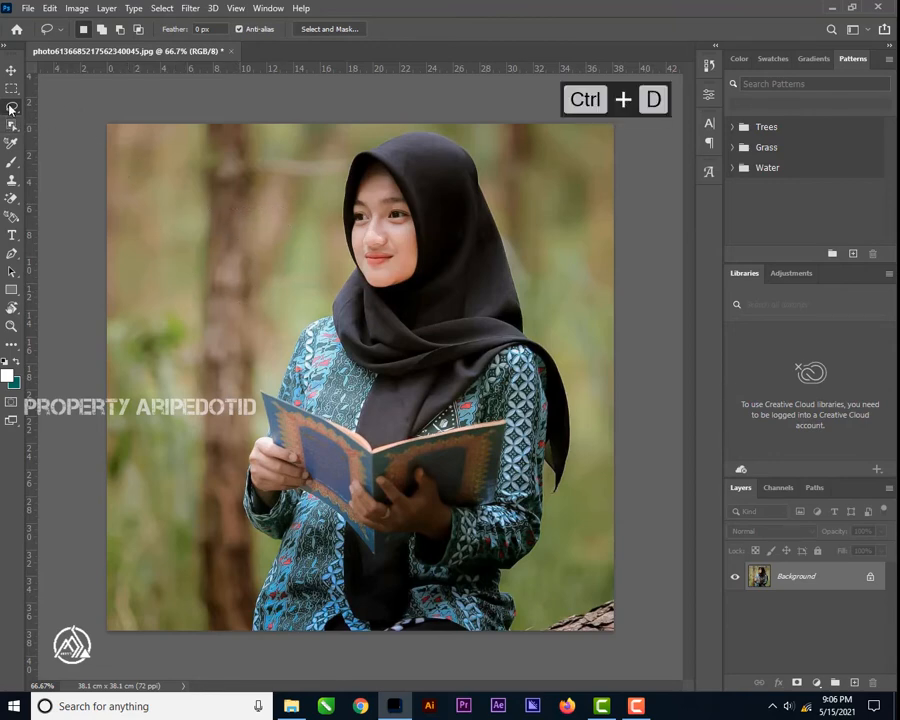
Outline a four-sided area over the background tree trunk with the Polygonal Lasso tool, and deselect it
right_click(12, 106)
left_click(80, 118)
left_click(201, 218)
left_click(274, 310)
left_click(226, 370)
left_click(180, 298)
left_click(161, 182)
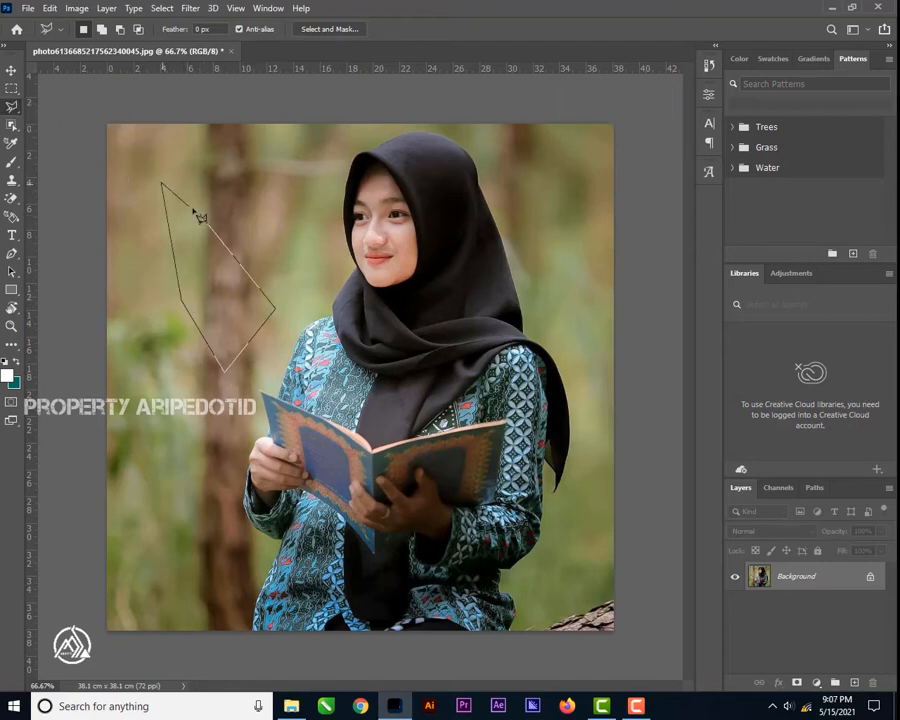
left_click(203, 221)
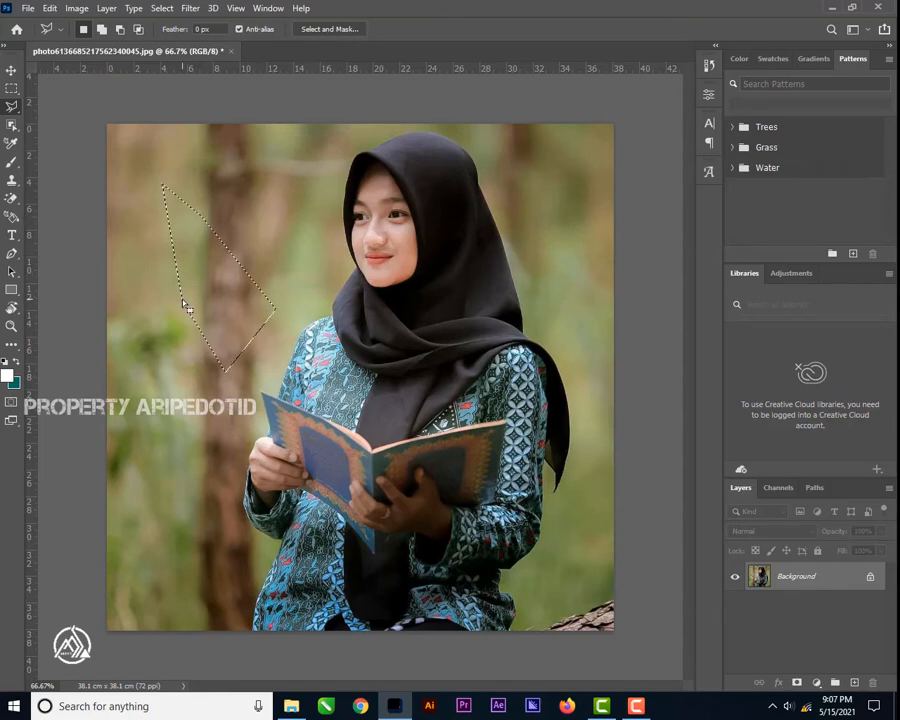
key("ctrl+d")
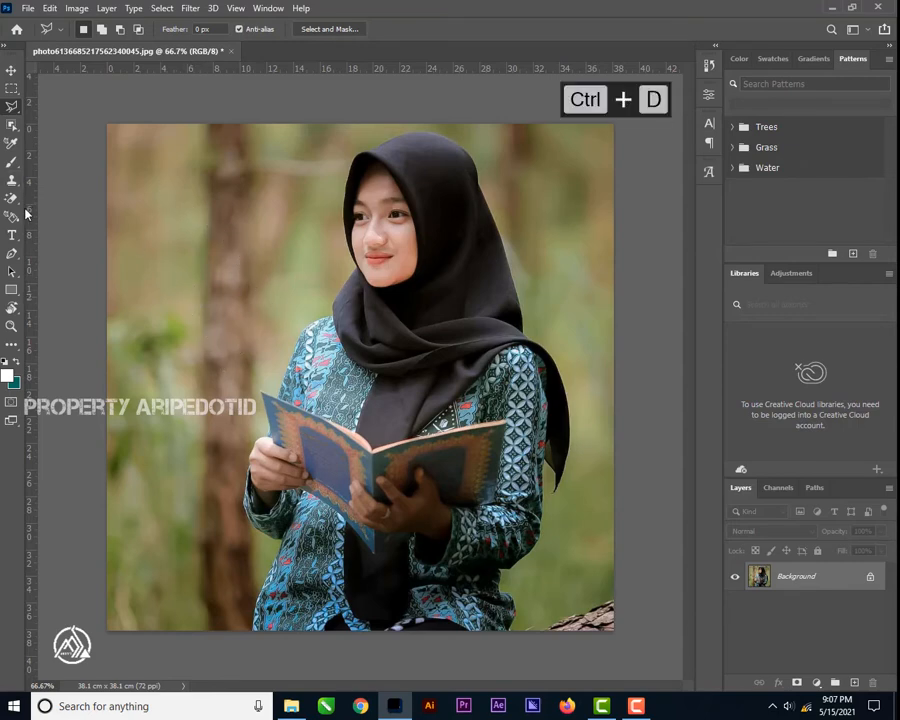
left_click(12, 253)
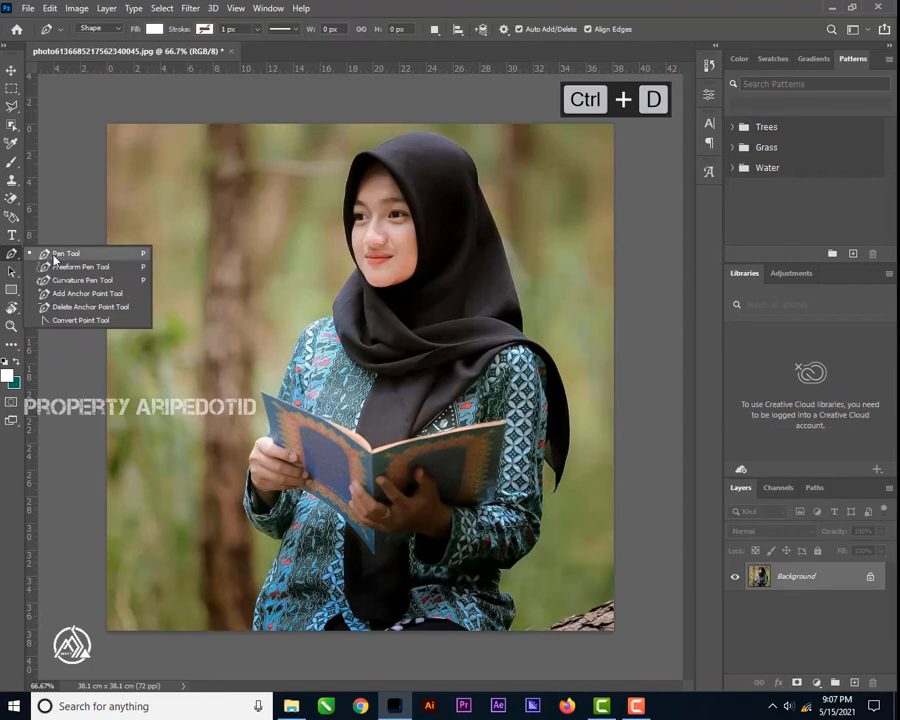
left_click(53, 256)
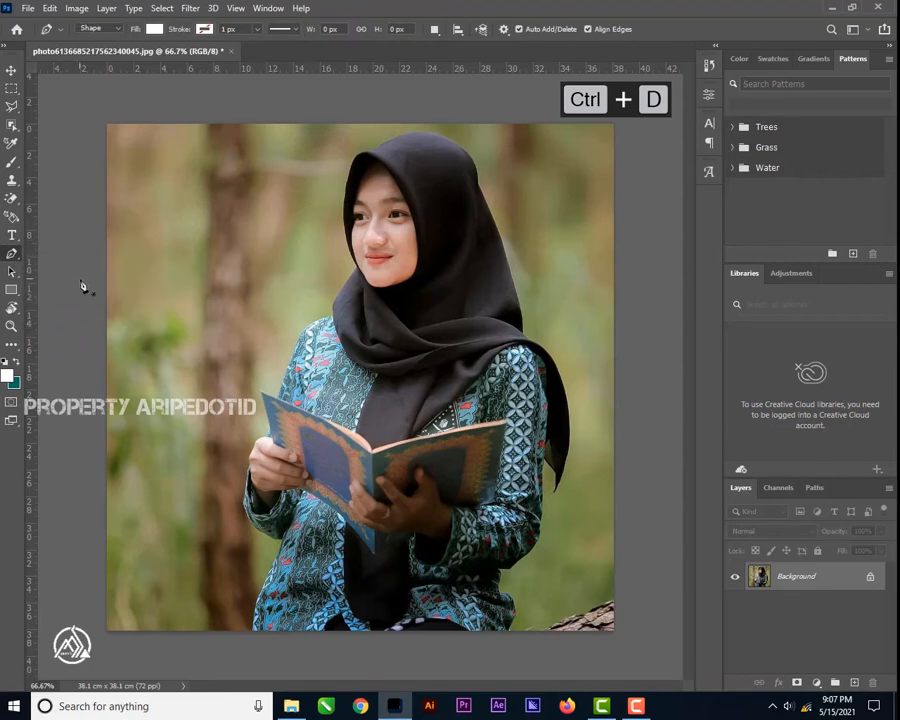
Select the woman by outlining her loosely with the Object Selection tool in Lasso mode
left_click(13, 128)
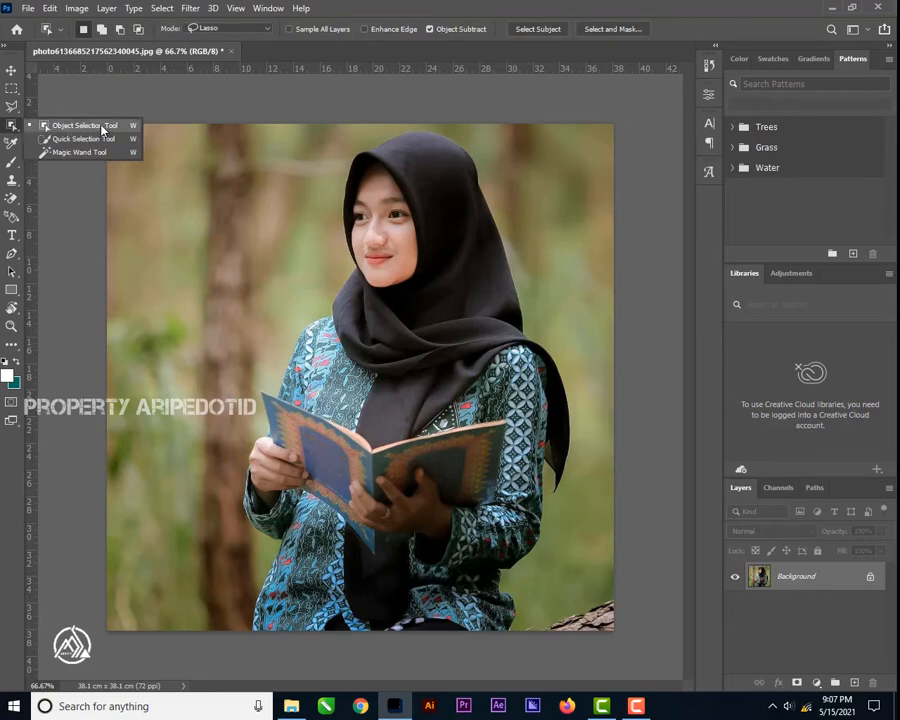
left_click(270, 31)
left_click(270, 31)
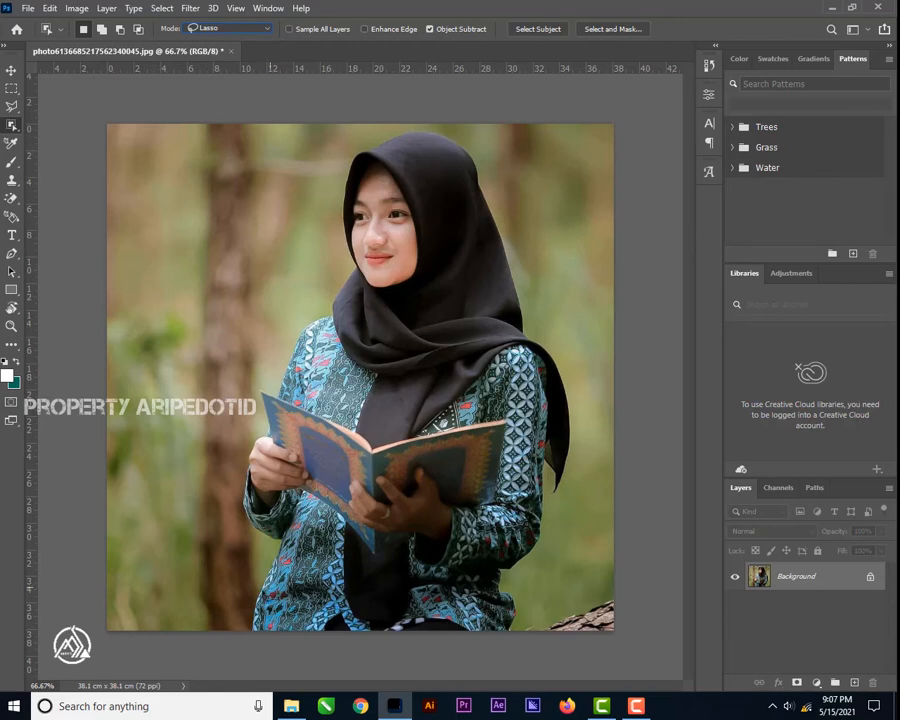
mouse_move(218, 449)
left_mouse_down()
mouse_move(278, 288)
mouse_move(290, 220)
mouse_move(322, 173)
mouse_move(342, 146)
mouse_move(451, 121)
mouse_move(502, 156)
mouse_move(533, 250)
mouse_move(584, 345)
mouse_move(601, 425)
mouse_move(601, 556)
mouse_move(537, 632)
left_mouse_up()
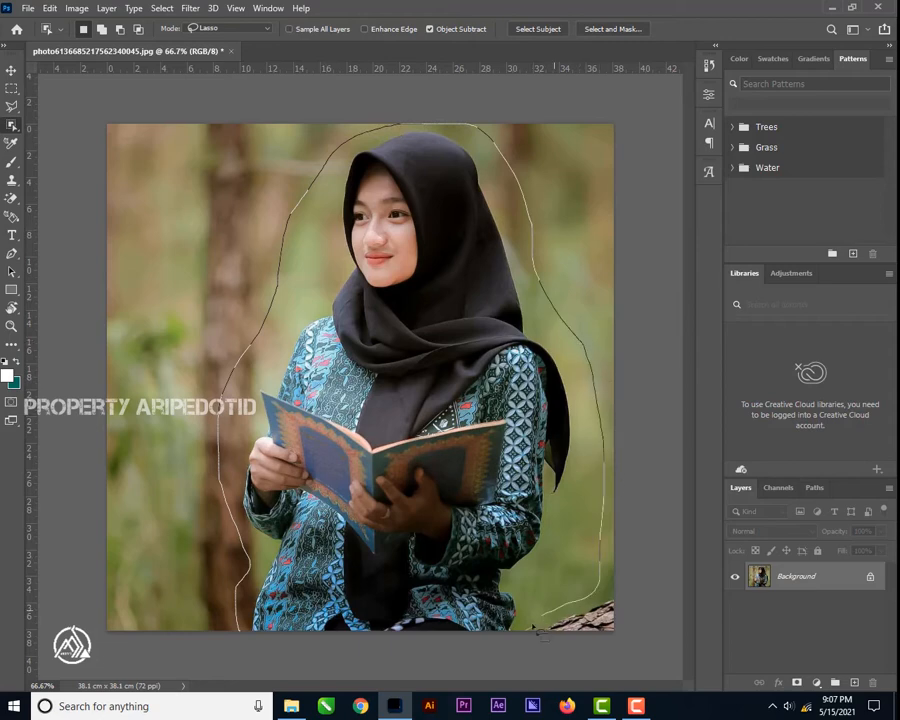
mouse_move(455, 670)
left_mouse_down()
mouse_move(323, 700)
mouse_move(245, 701)
mouse_move(238, 632)
left_mouse_up()
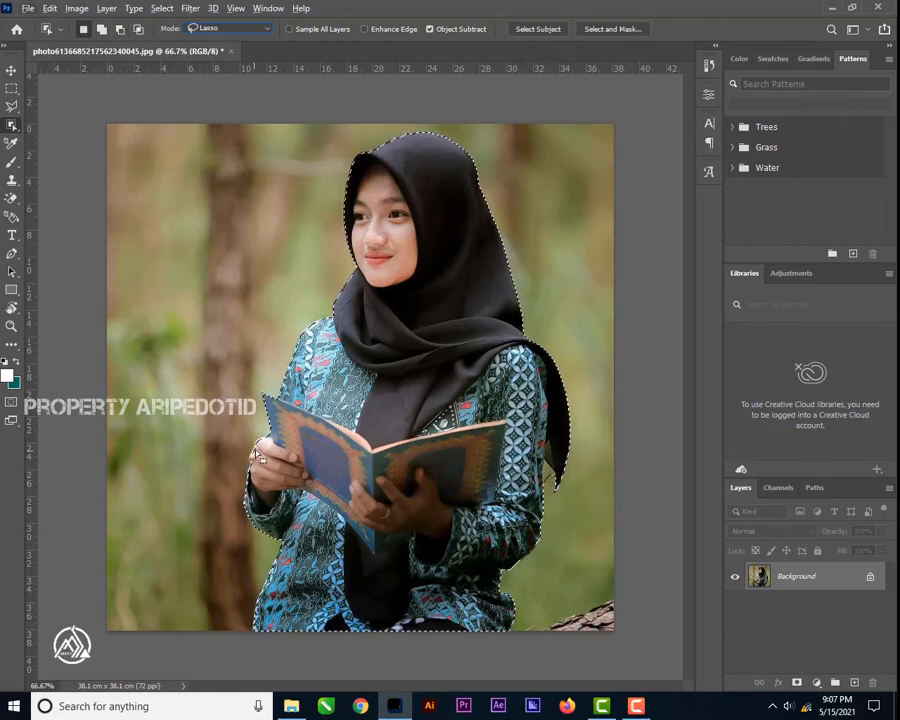
Examine the selection's edge around the hand and the book's corner up close, and clear the selection
left_click(11, 70)
scroll(283, 455, "up", 6)
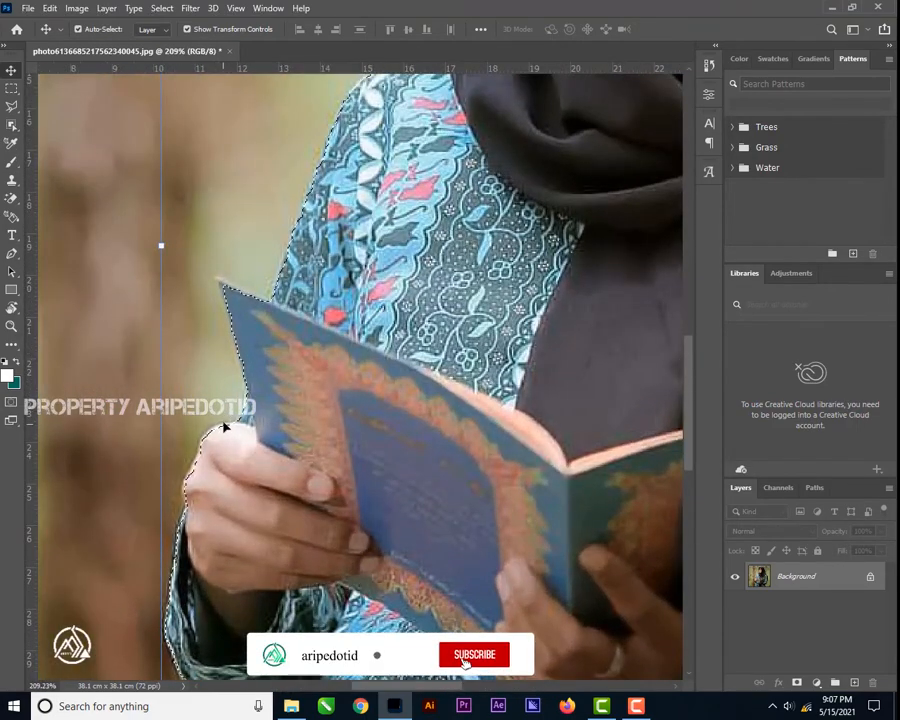
scroll(222, 428, "up", 2)
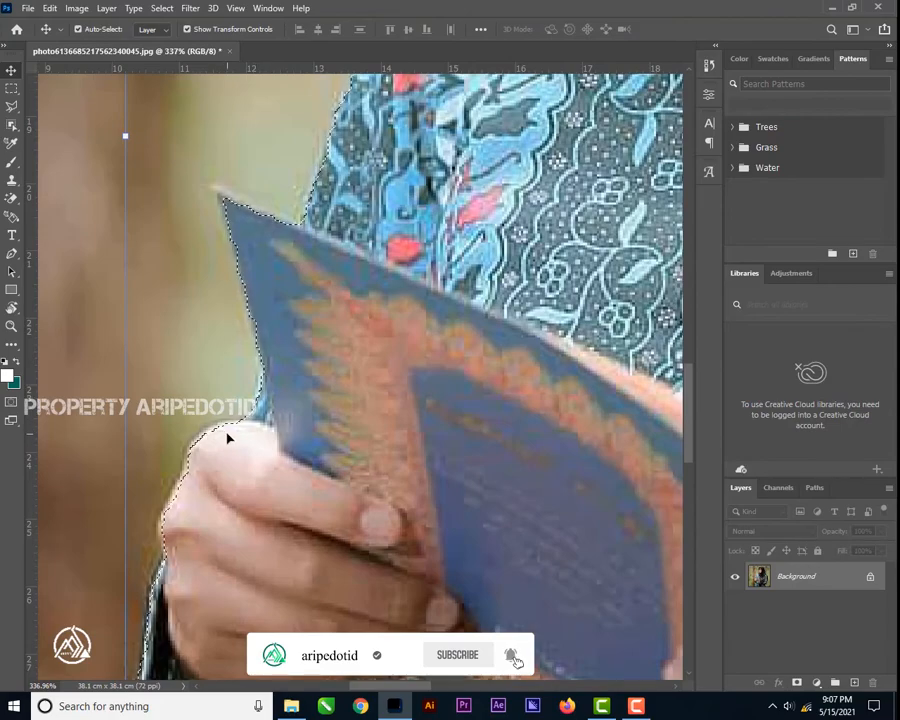
scroll(168, 274, "down", 4)
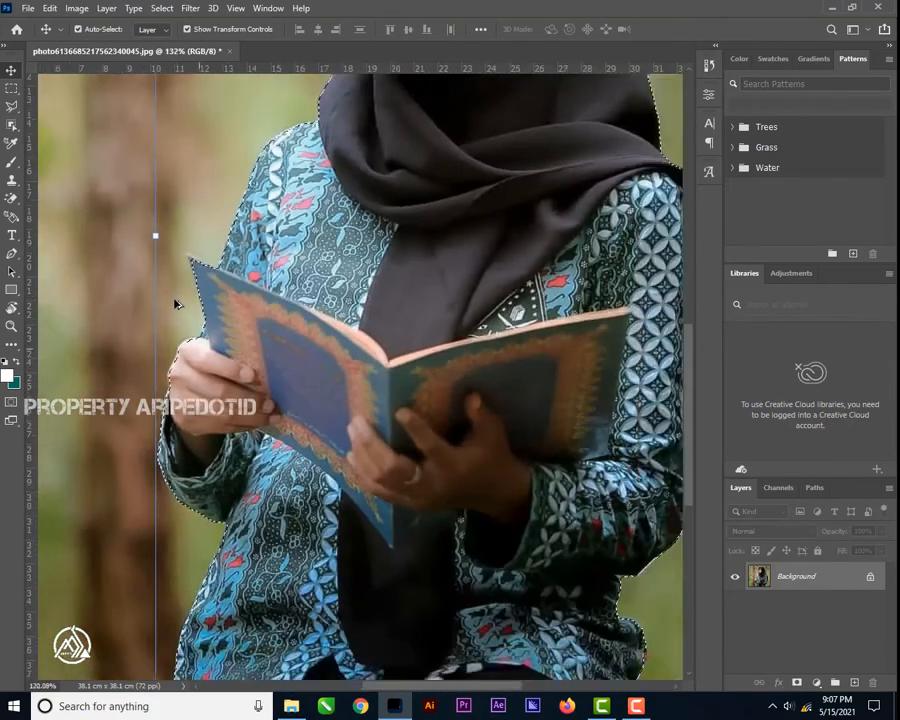
key("ctrl+d")
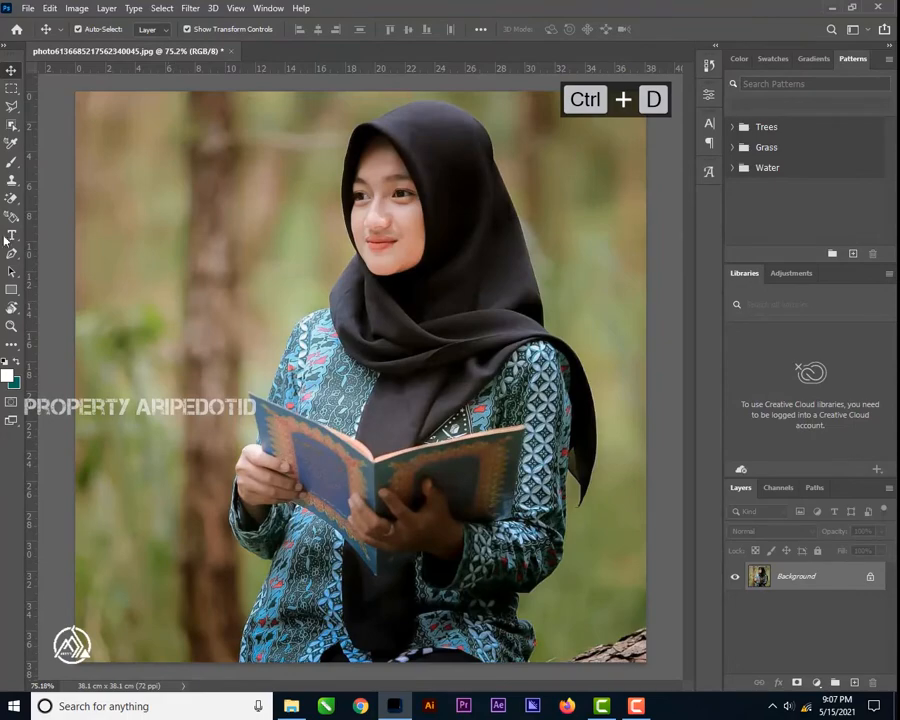
Activate the Pen tool and magnify the shirt's lower outer edge at the photo's bottom border to 200%
left_click(20, 251)
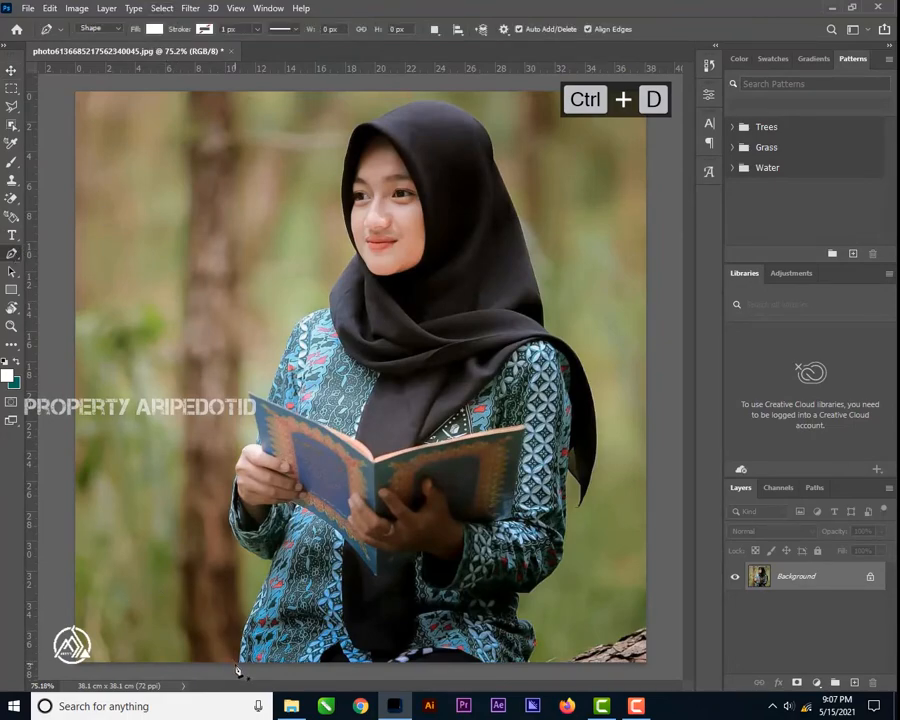
scroll(258, 671, "up", 2)
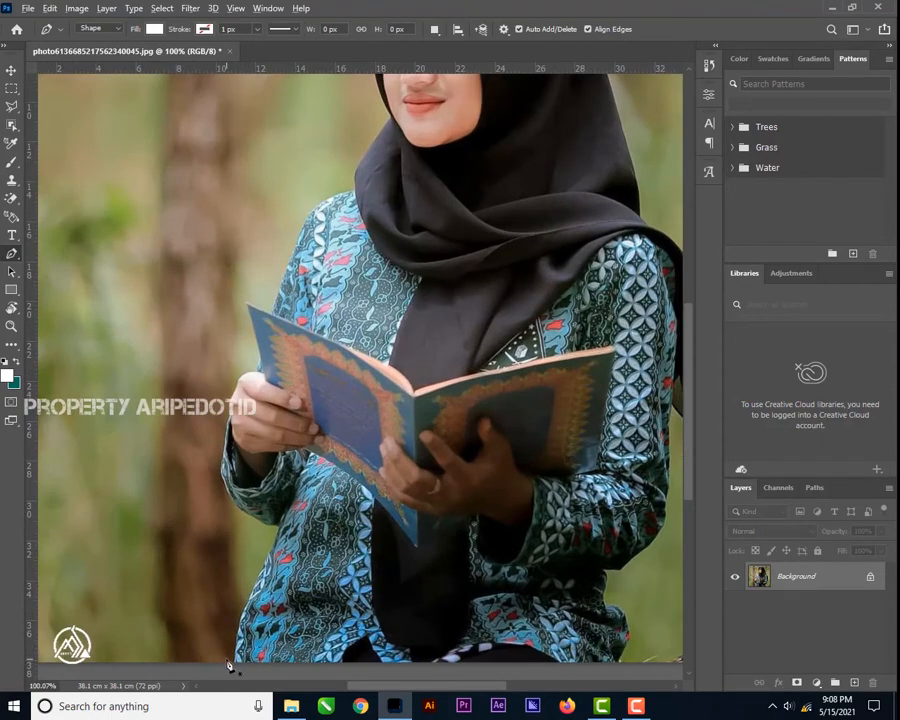
scroll(229, 670, "up", 1)
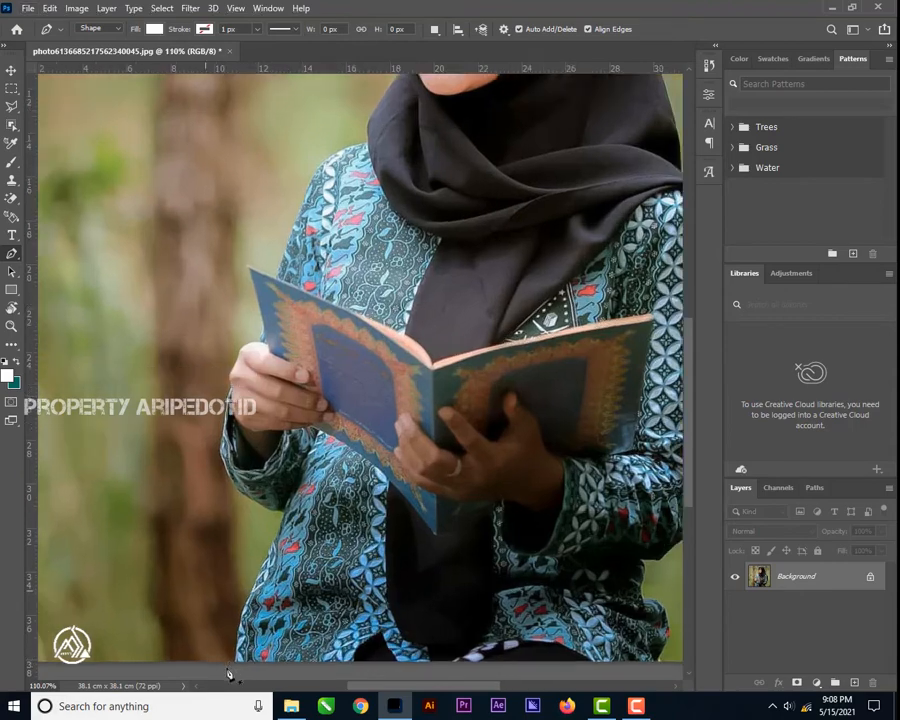
scroll(229, 675, "up", 3)
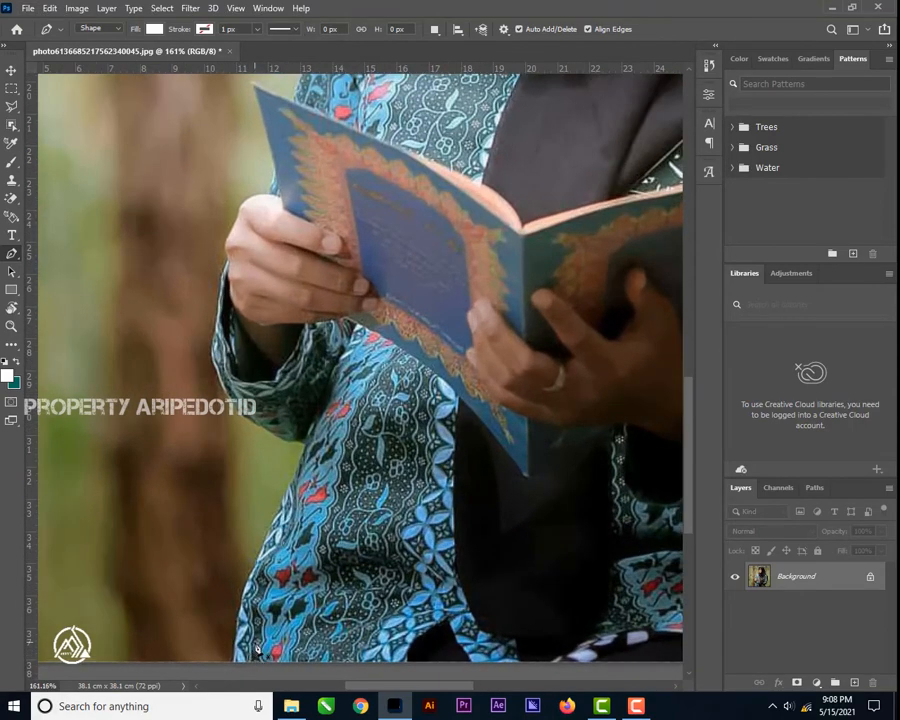
key("ctrl+equal")
key("ctrl+equal")
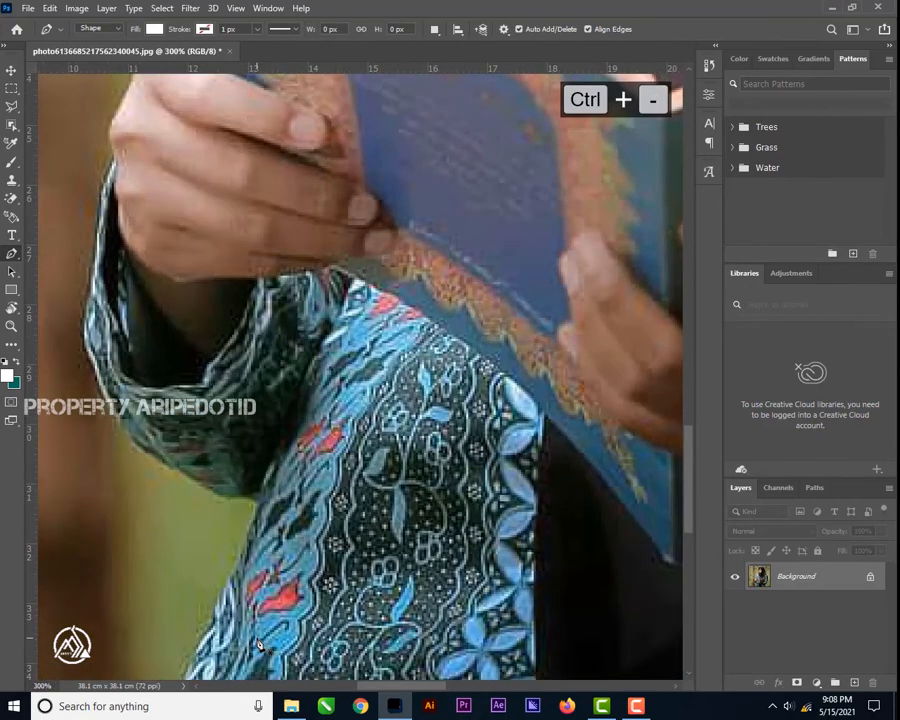
key("ctrl+minus")
key("ctrl+minus")
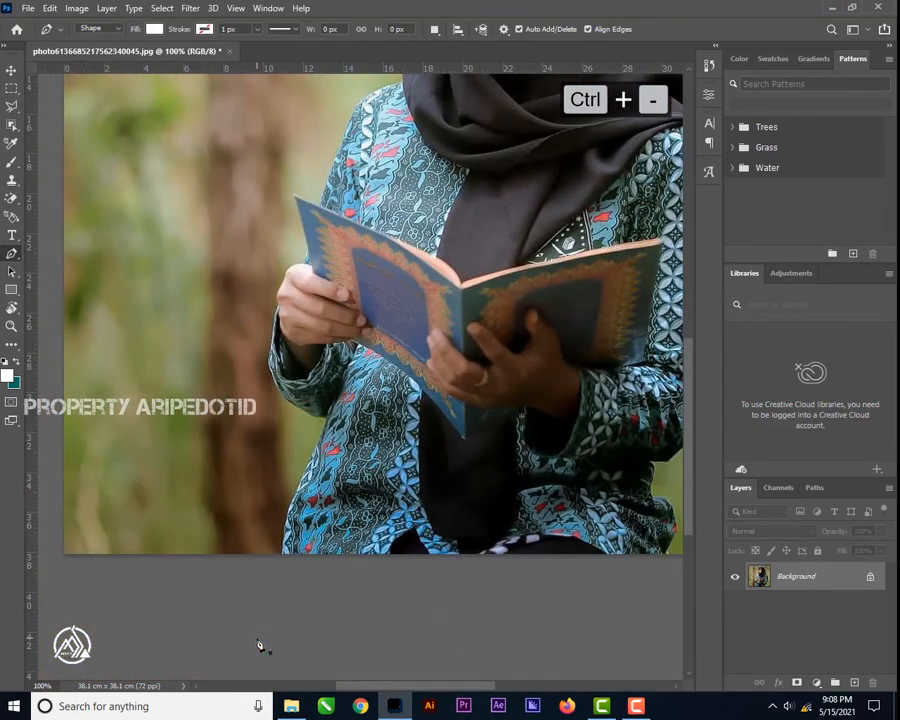
key("ctrl+equal")
scroll(258, 642, "down", 5)
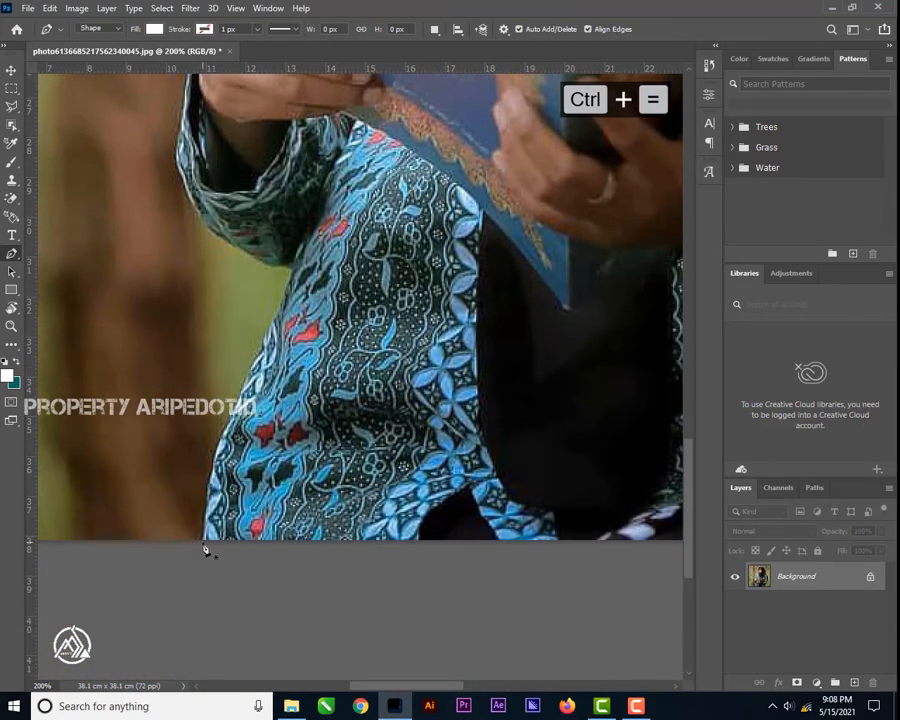
Try a first Pen anchor in Shape mode and a curved test path in Path mode beside the shirt, undoing both
left_click(202, 548)
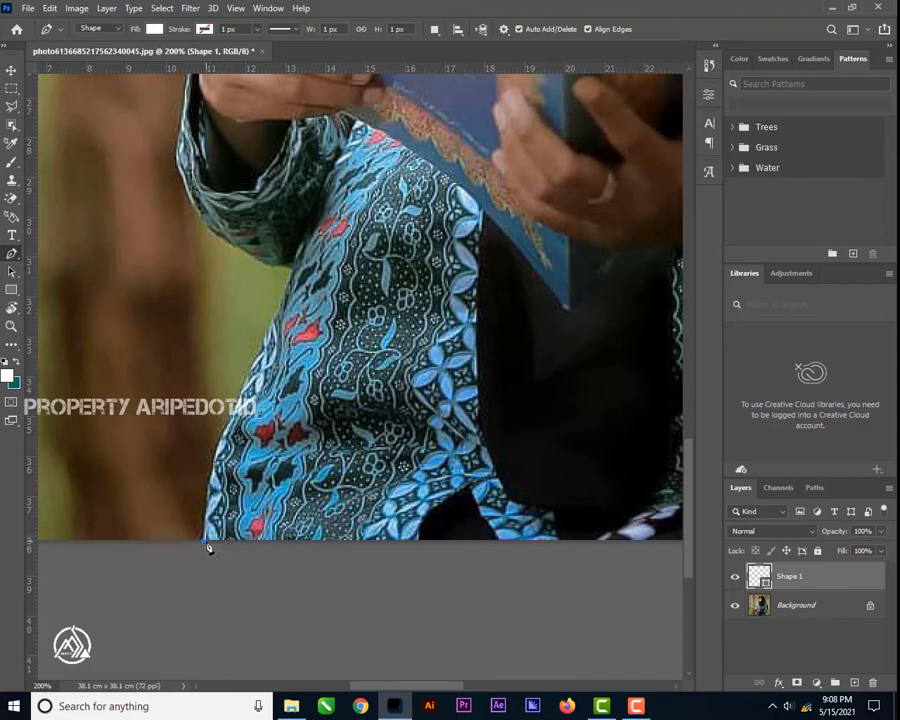
key("ctrl+z")
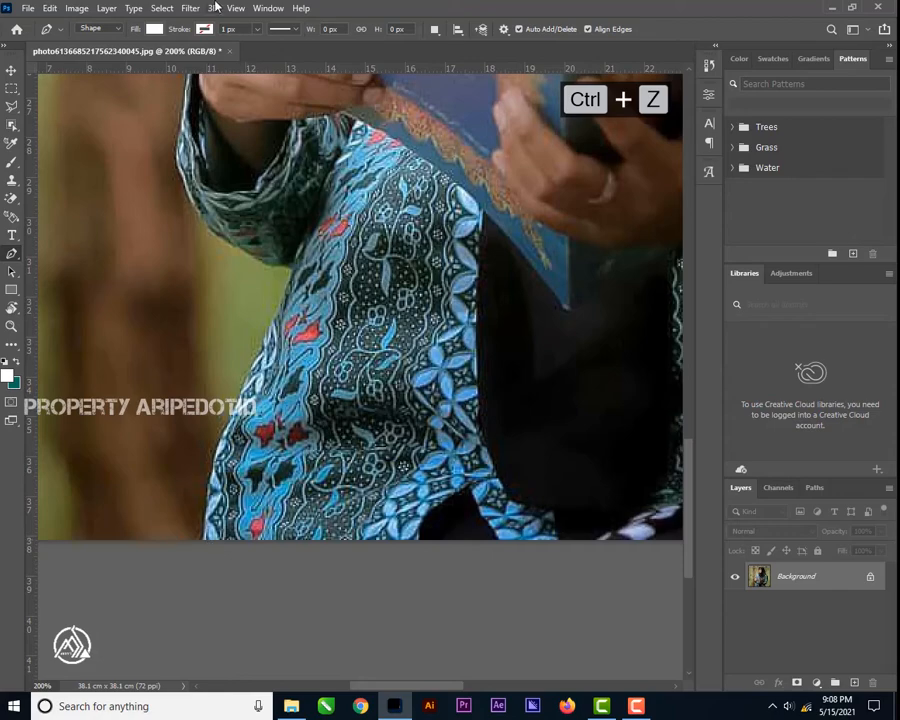
left_click(100, 28)
left_click(95, 53)
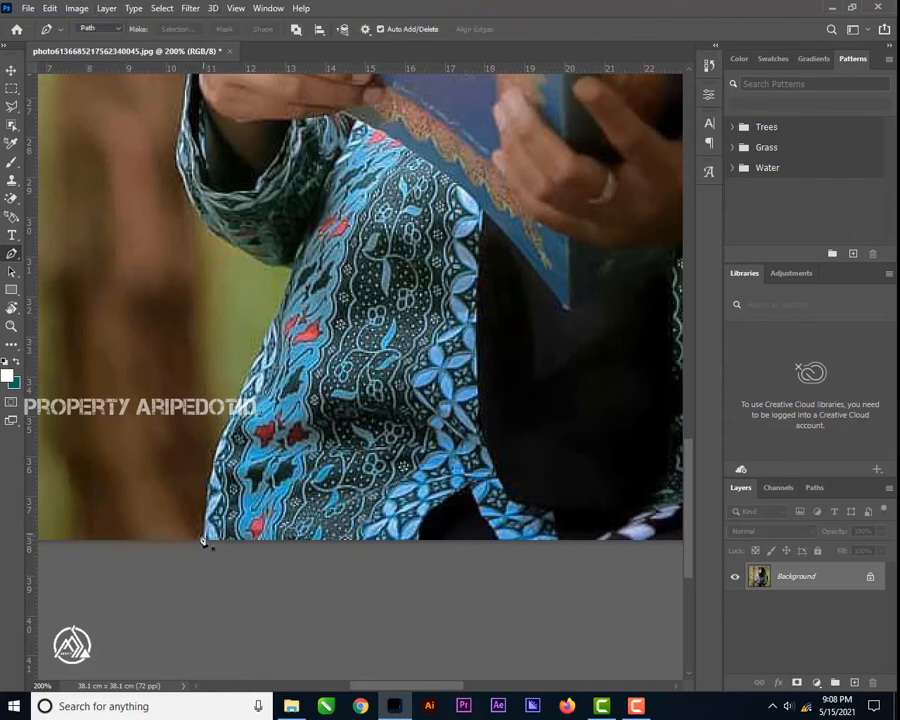
left_click_drag(185, 450, 131, 410)
left_click_drag(114, 438, 149, 489)
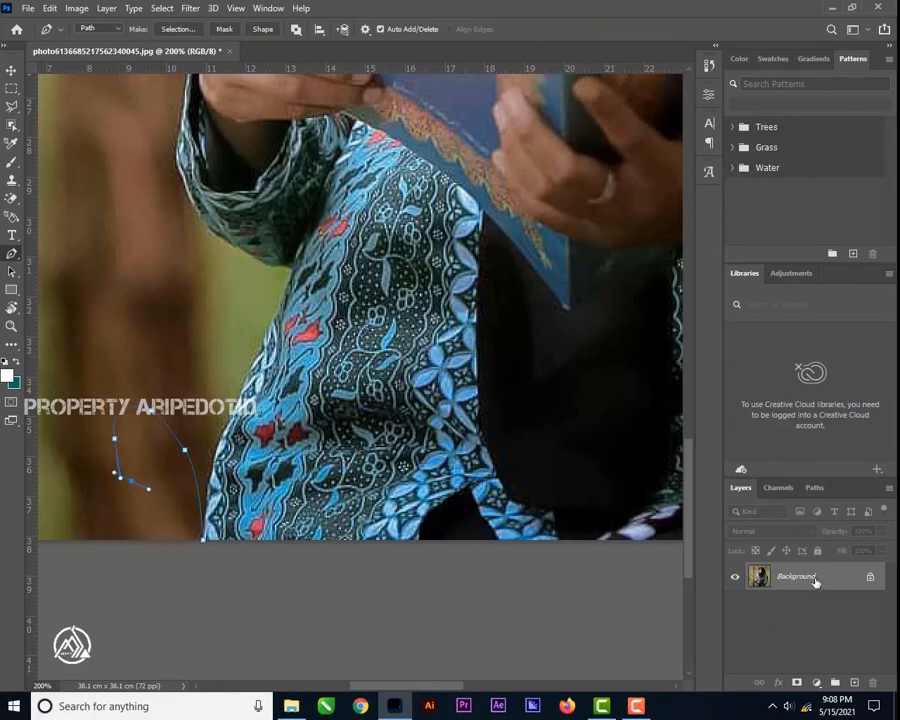
left_click(205, 545)
key("ctrl+z")
key("ctrl+z")
key("ctrl+z")
key("ctrl+z")
key("ctrl+z")
key("ctrl+z")
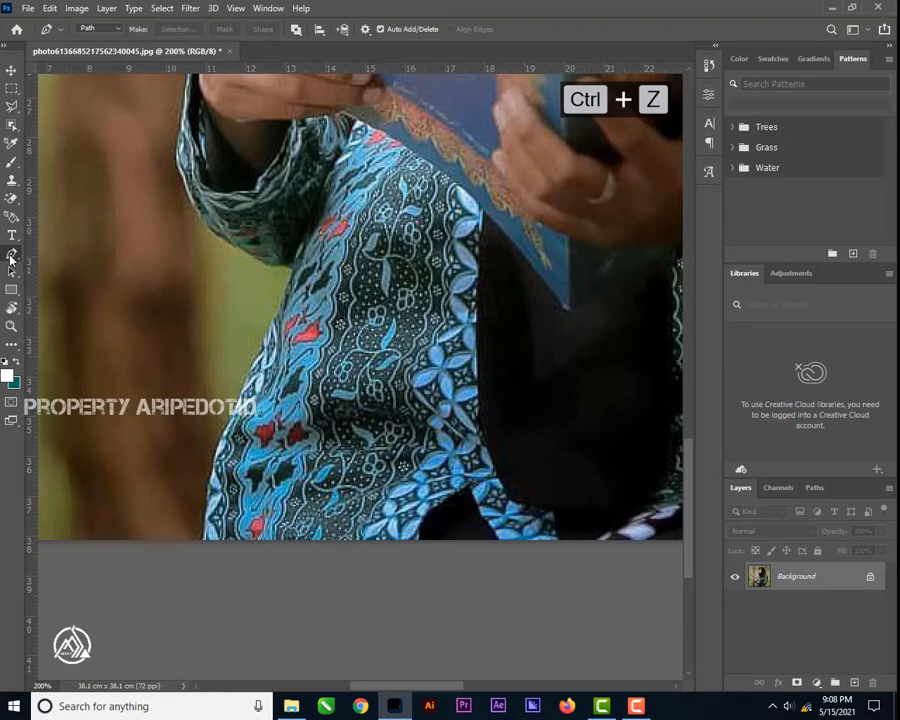
Return the Pen tool to Shape mode, try a first segment along the shirt's edge, and undo it
left_click(118, 28)
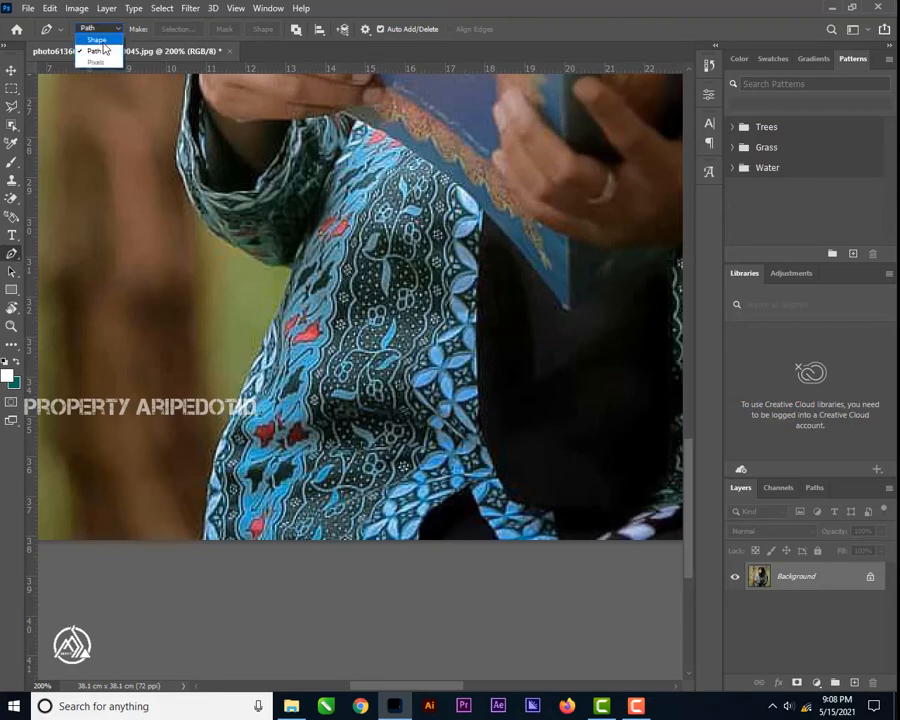
left_click(95, 38)
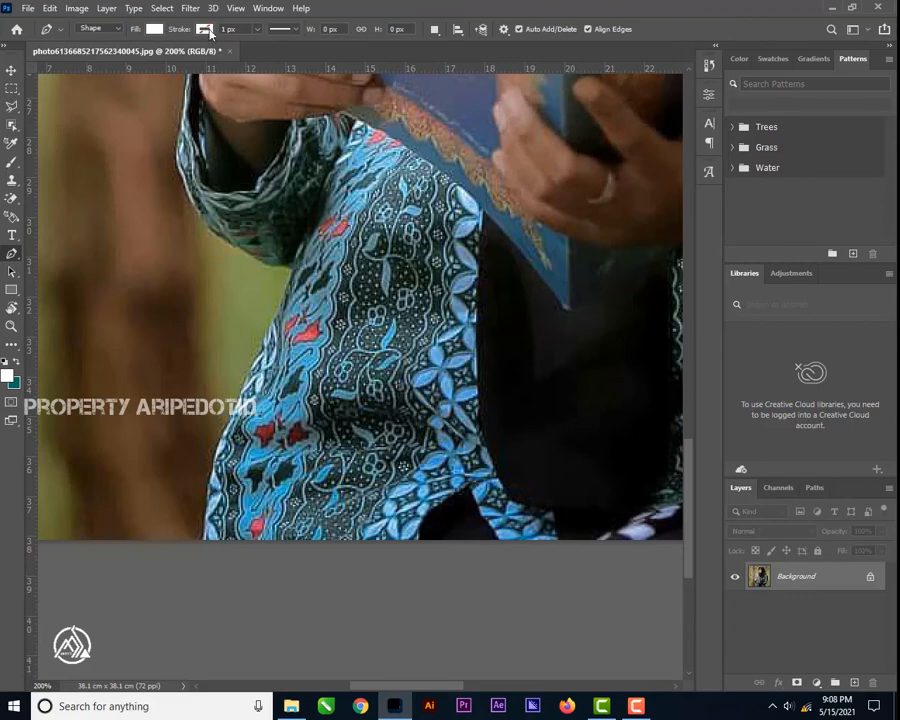
left_click(208, 545)
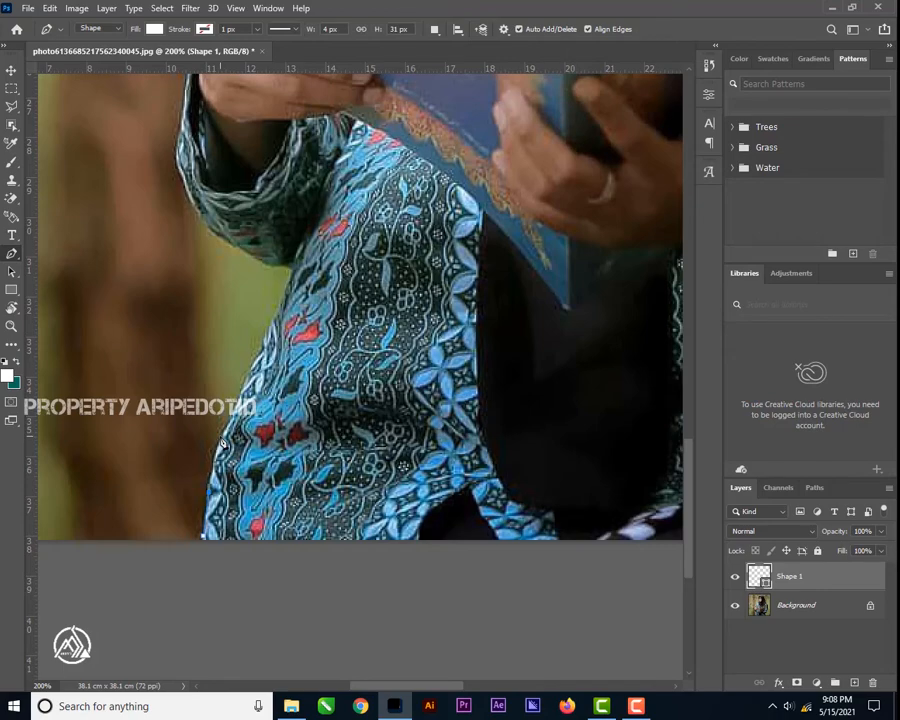
key("ctrl+z")
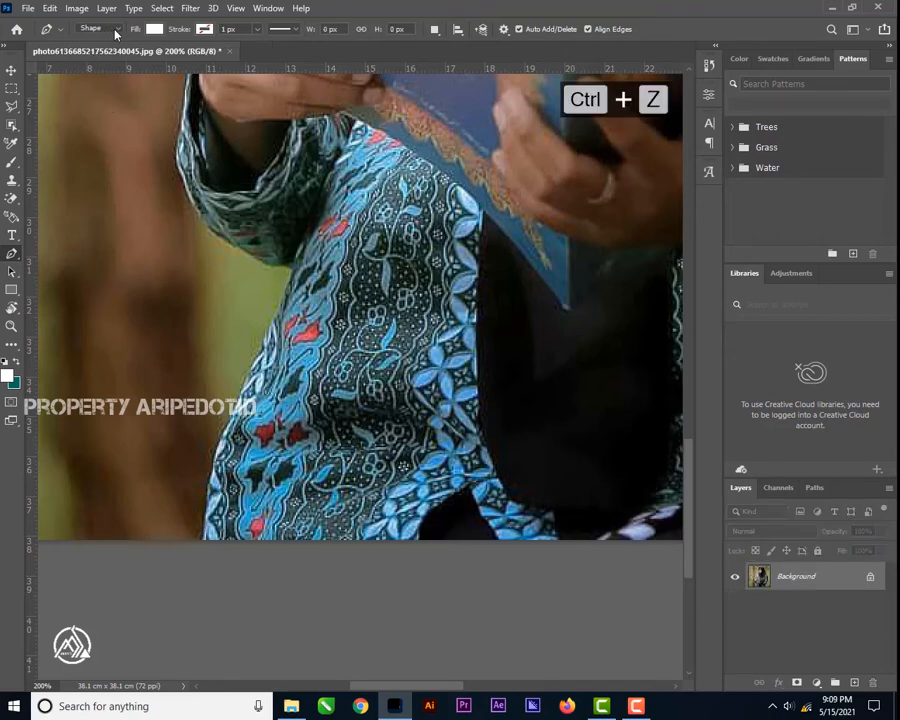
Trace the shirt's lower outer edge with Pen anchors, from the photo's bottom border up towards the sleeve
left_click(206, 542)
left_click(210, 500)
left_click(222, 440)
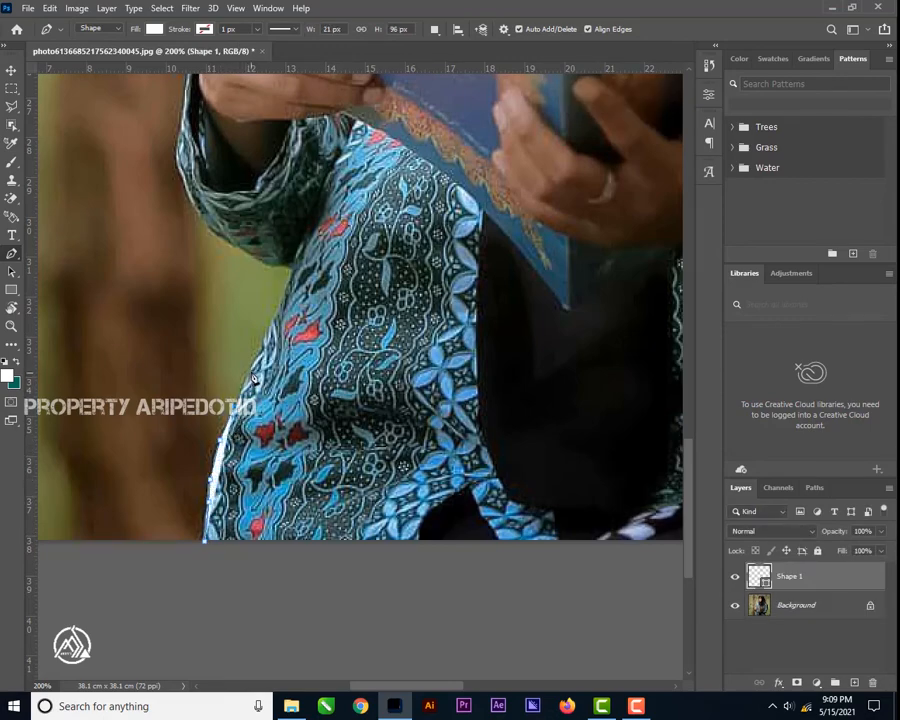
left_click(253, 367)
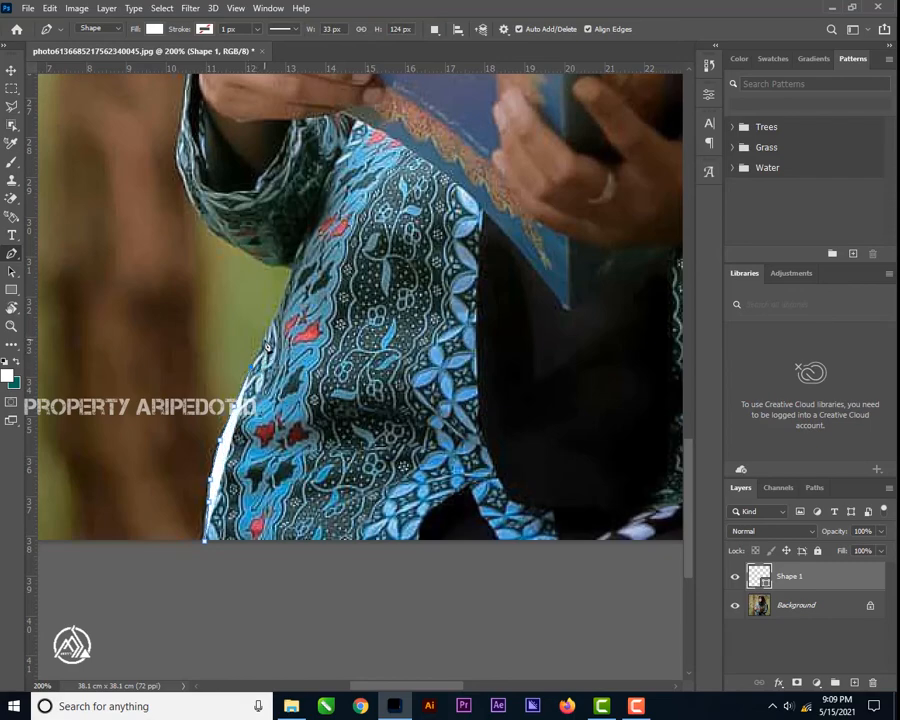
left_click(263, 335)
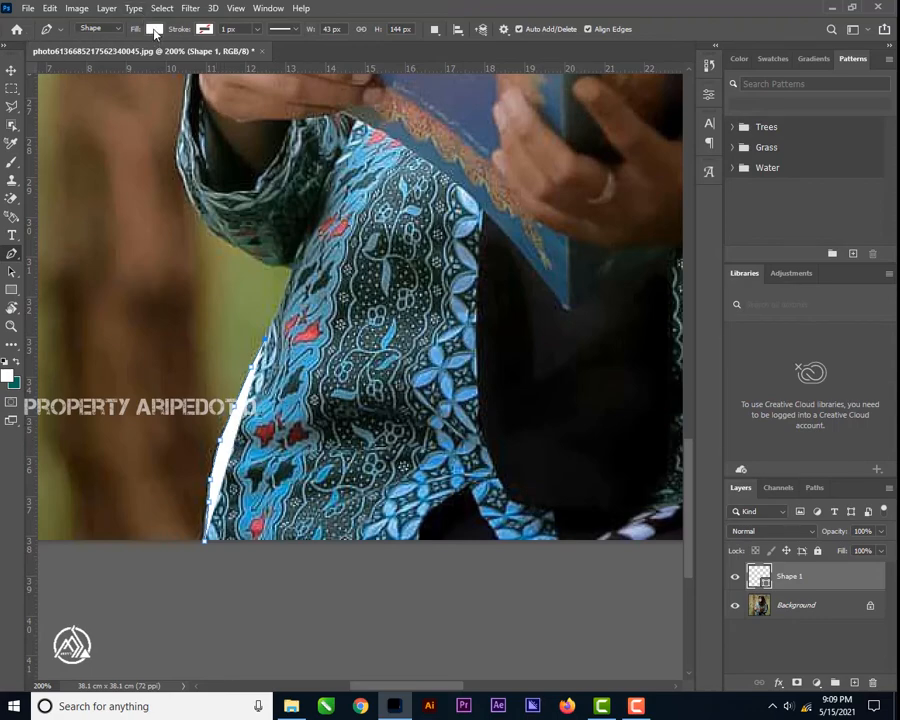
Set the shape's fill to none and its stroke to white
left_click(154, 30)
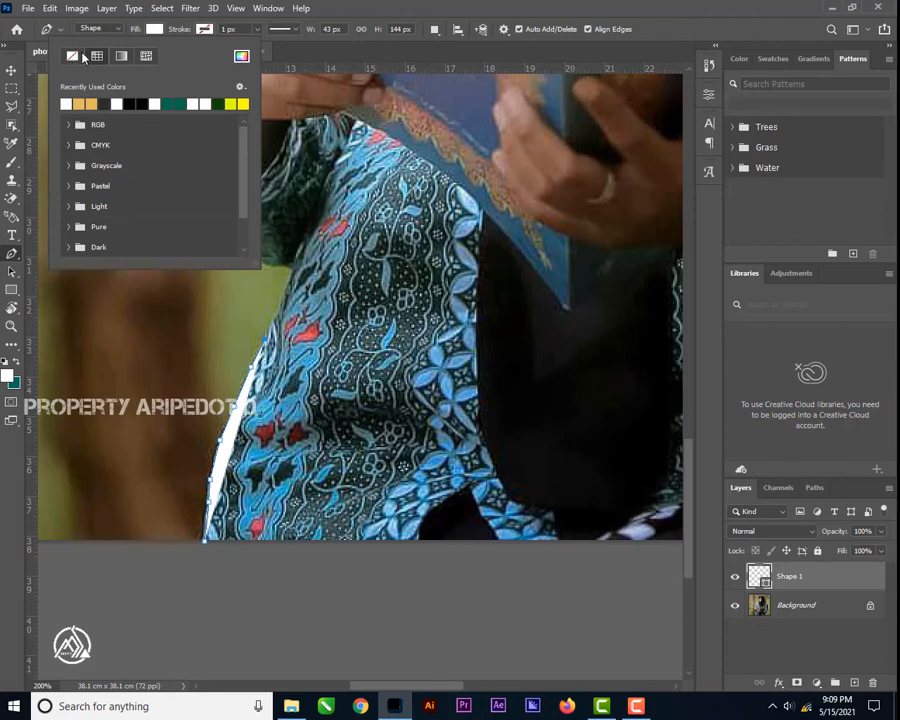
left_click(72, 56)
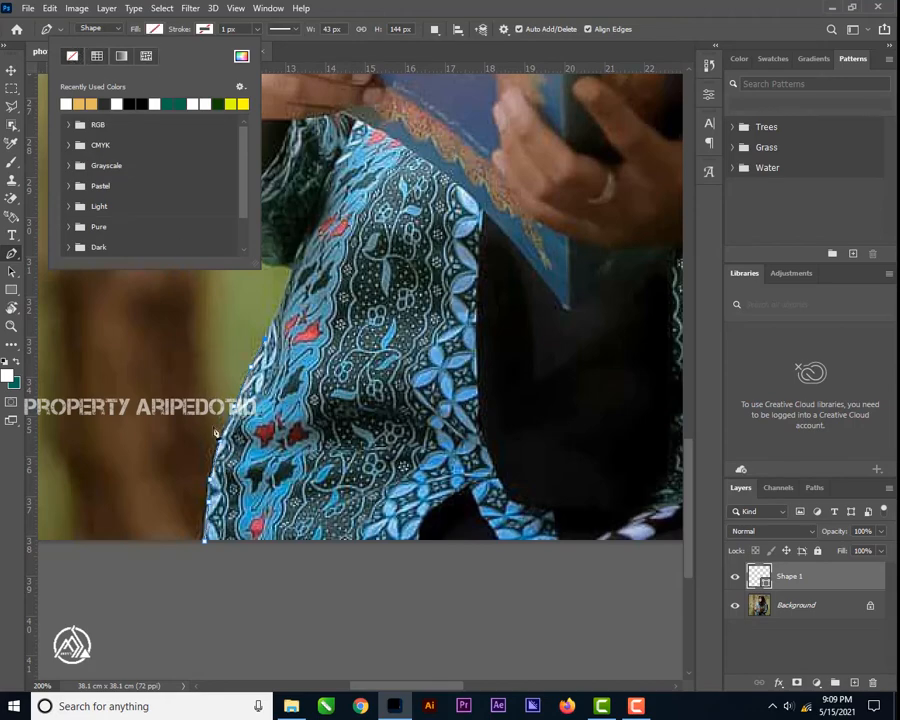
left_click(207, 30)
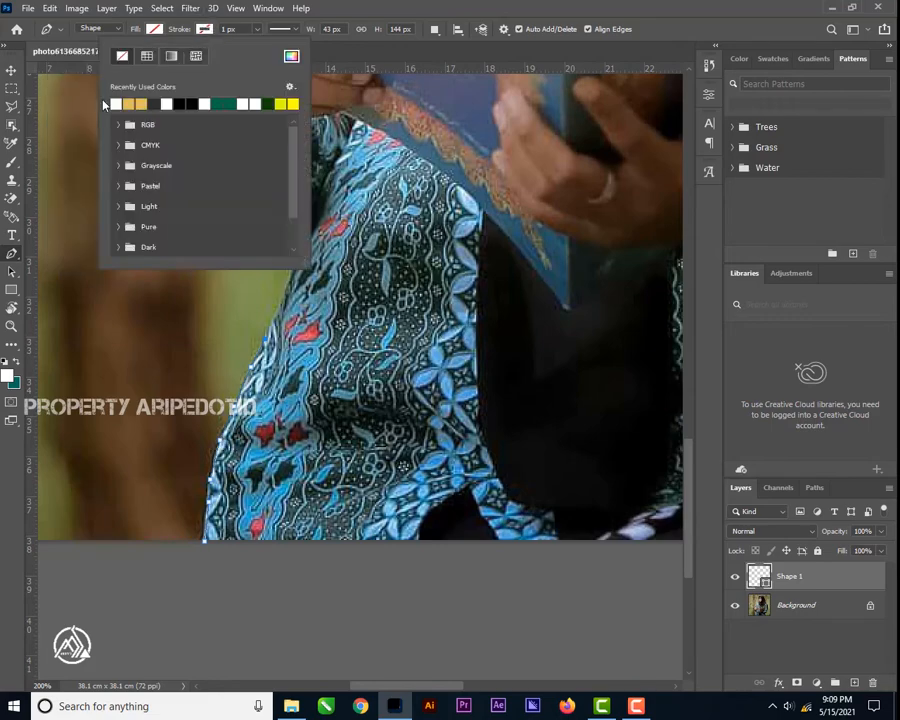
left_click(117, 103)
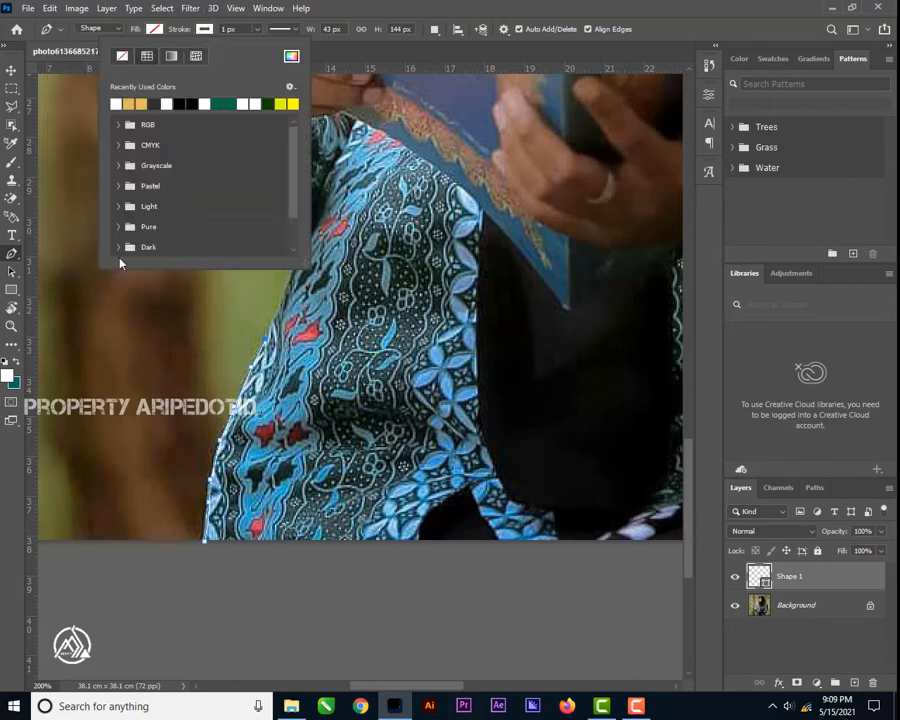
key("Escape")
Continue the outline up to where the shirt meets the sleeve, and curve it around the sleeve's lower edge
left_click(270, 342)
left_click(293, 272)
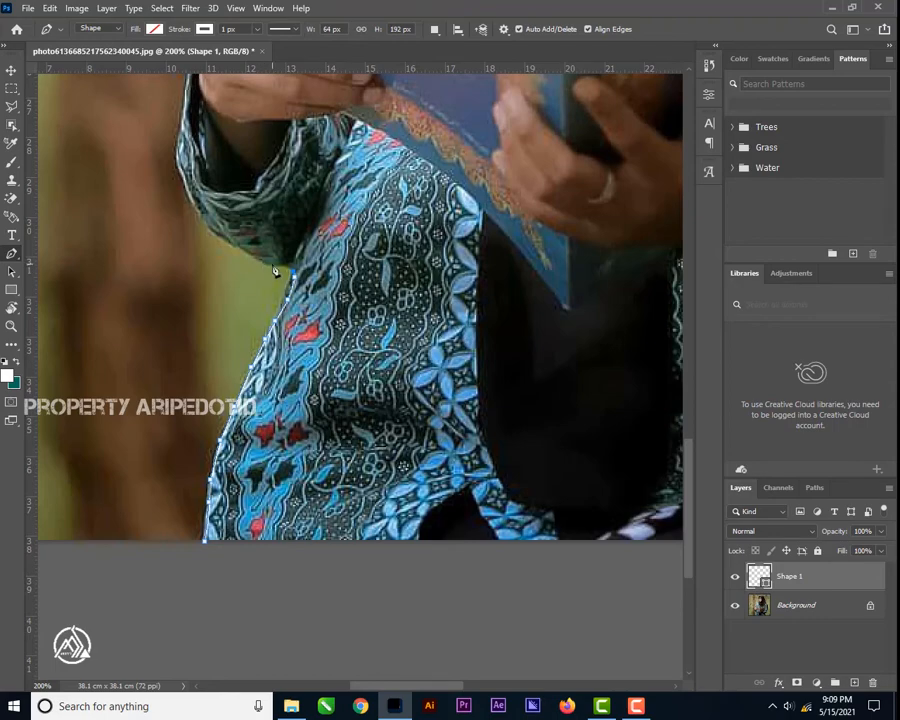
left_click(255, 268)
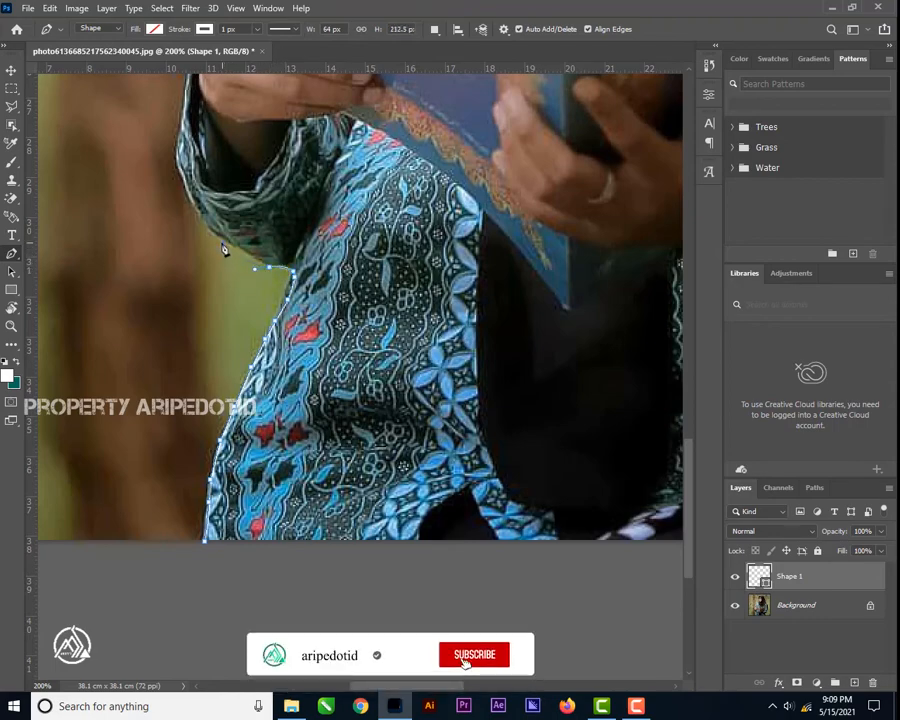
key("ctrl+z")
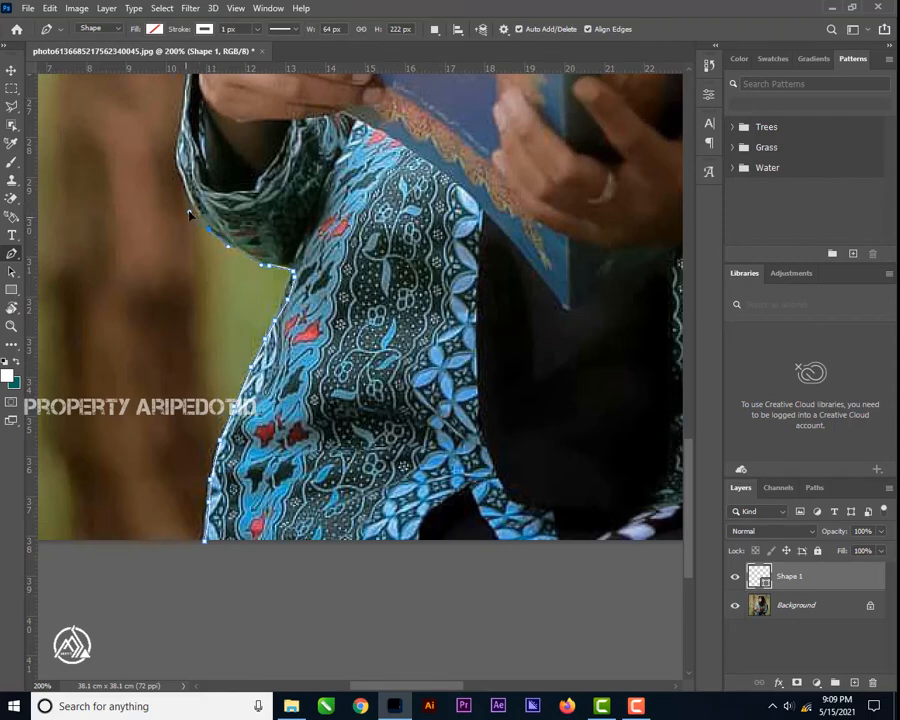
scroll(170, 180, "up", 3)
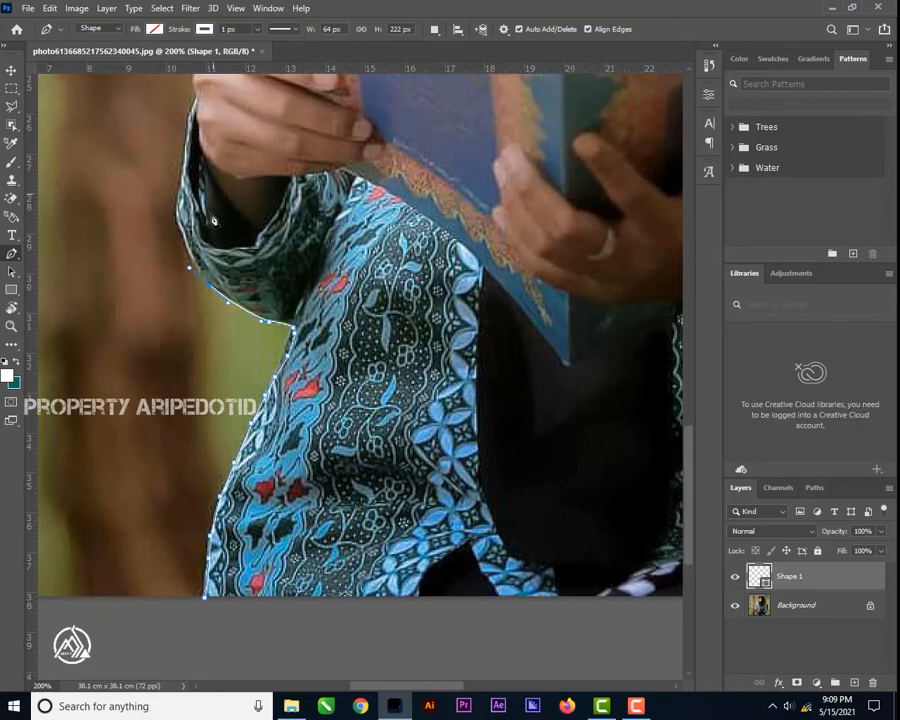
left_click(176, 252)
left_click_drag(177, 248, 177, 246)
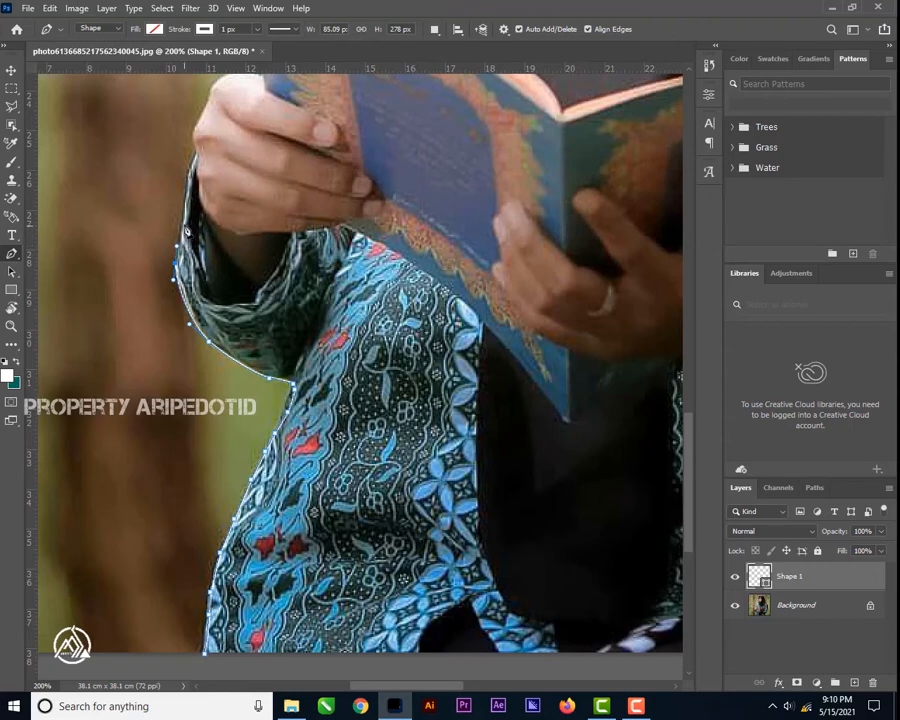
Extend the outline up the cuff's outer edge and around the knuckles of the hand holding the book
left_click(193, 180)
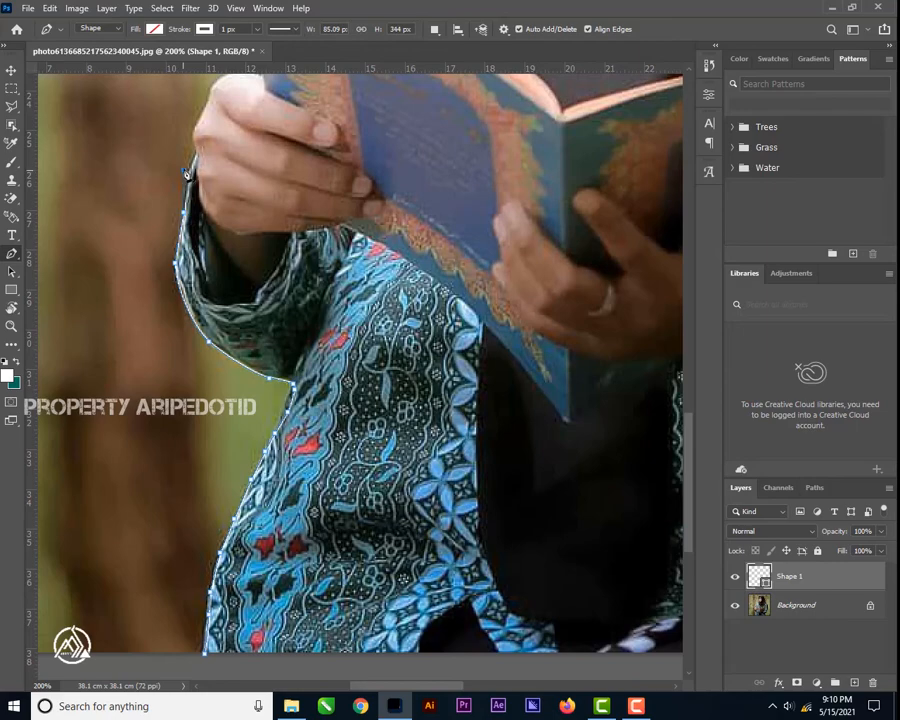
key("ctrl+z")
left_click(187, 168)
left_click(194, 157)
left_click(192, 129)
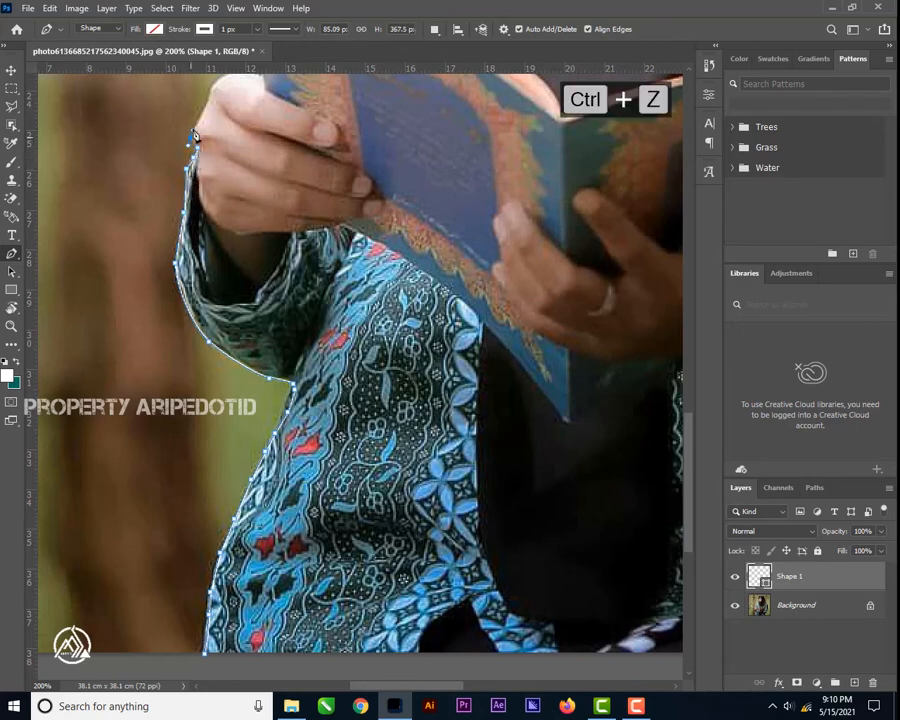
scroll(227, 150, "up", 5)
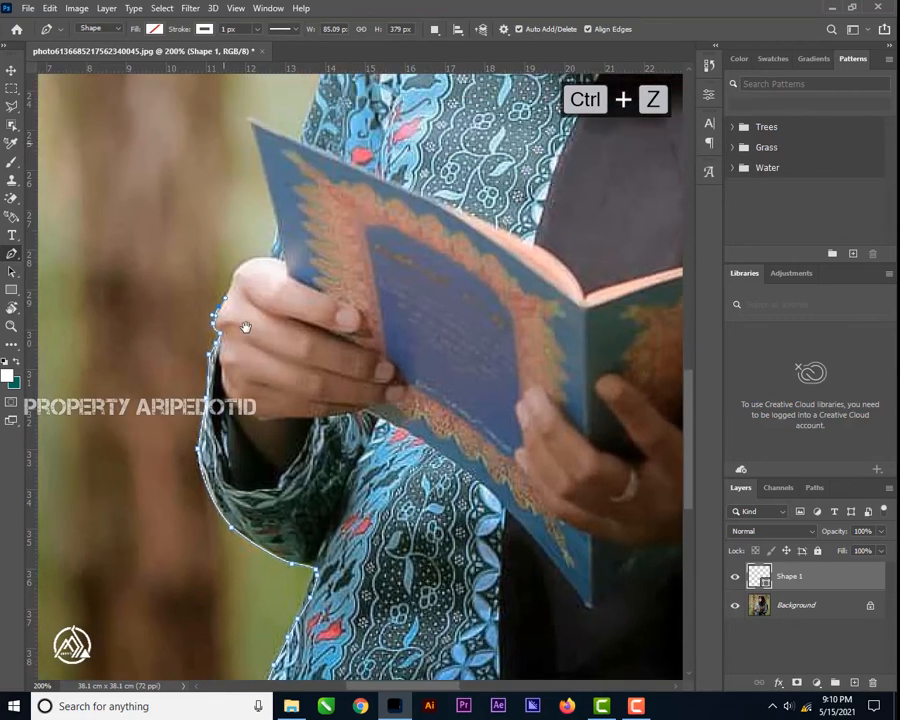
left_click(231, 272)
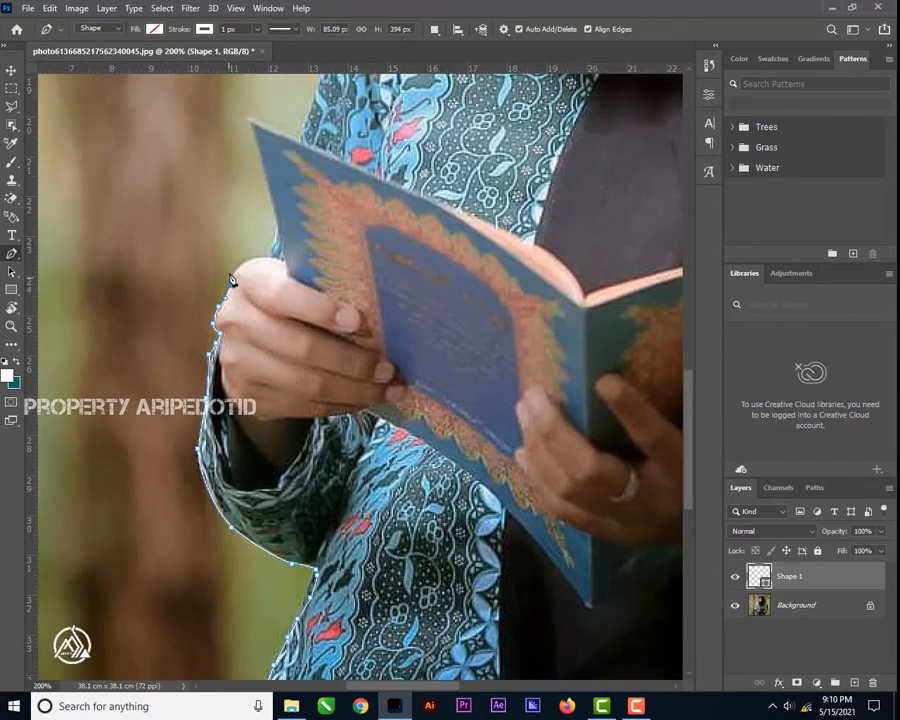
left_click(636, 708)
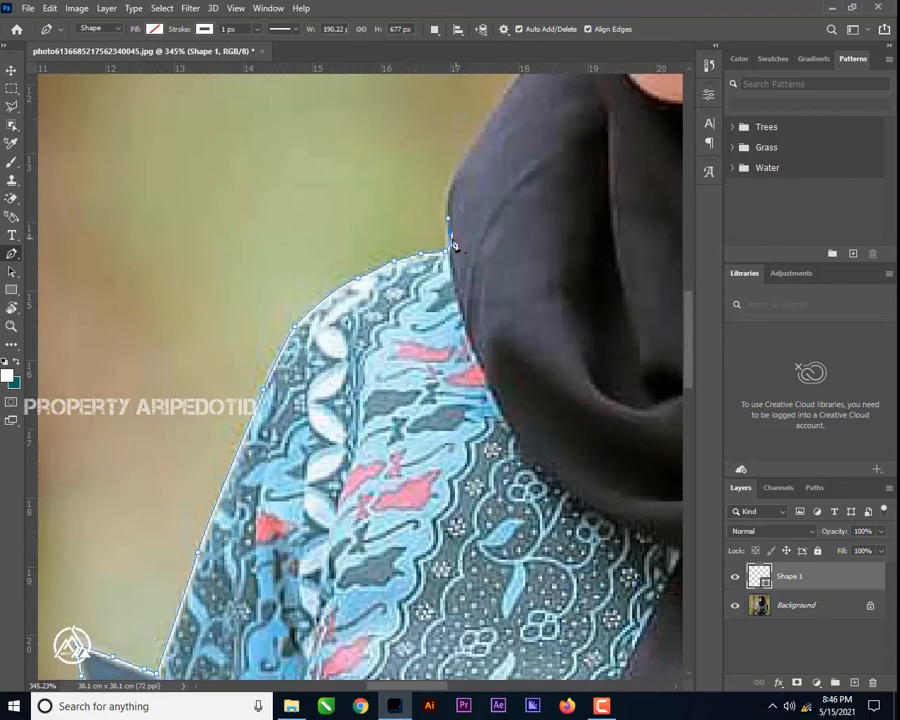
Trace the headscarf's edge from the shoulder up to the notch beside the jaw, replacing one misplaced anchor
left_click(460, 167)
left_click(477, 140)
key("ctrl+minus")
left_click_drag(493, 181, 506, 267)
left_click(440, 347)
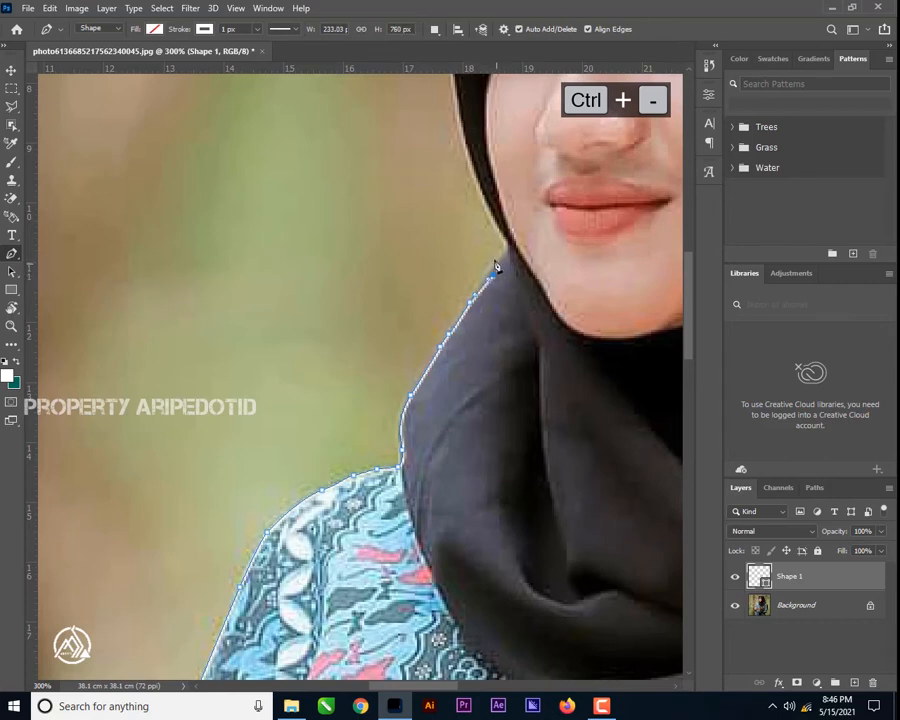
key("ctrl+z")
left_click(506, 250)
Curve the outline up the headscarf's edge beside the cheek and eye to the forehead
left_click(490, 213)
left_click(482, 195)
left_click_drag(470, 188, 452, 238)
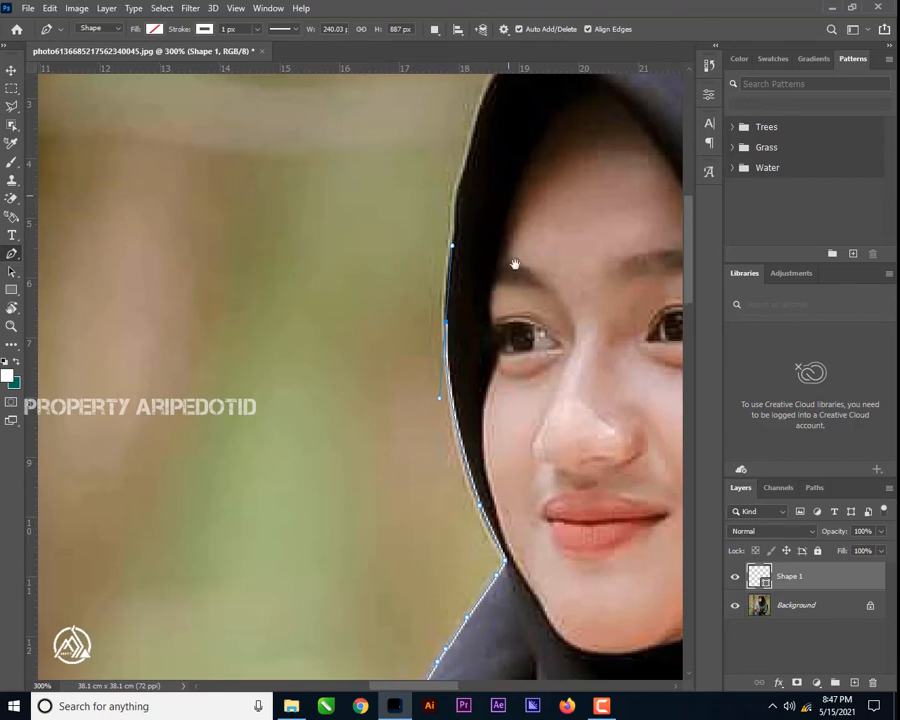
left_click_drag(516, 237, 462, 494)
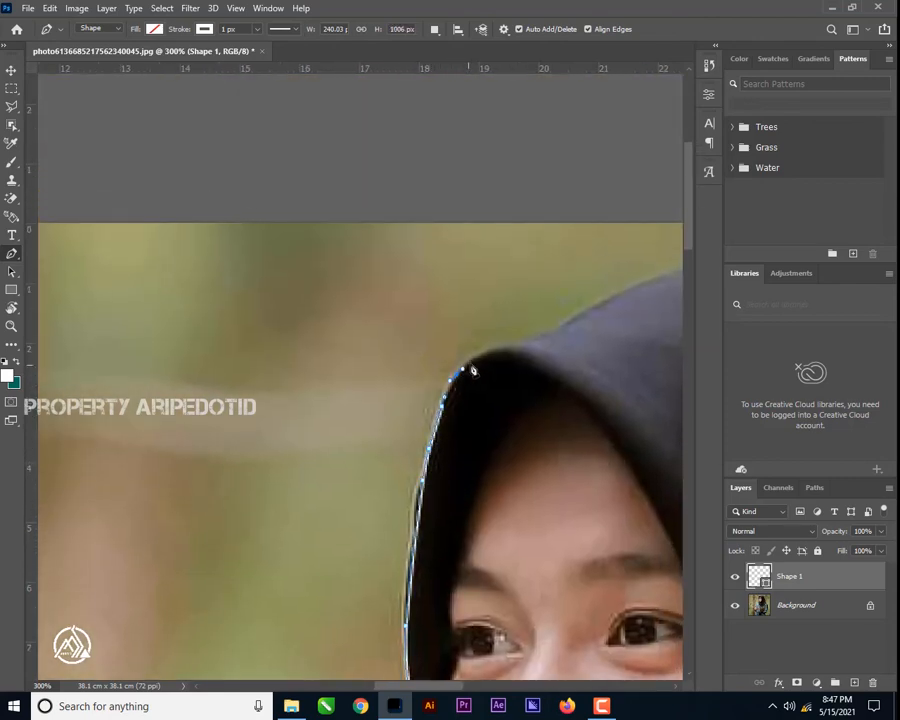
Trace over the headscarf's front peak above the forehead, redoing the anchor at its top
left_click_drag(487, 351, 490, 348)
left_click(513, 345)
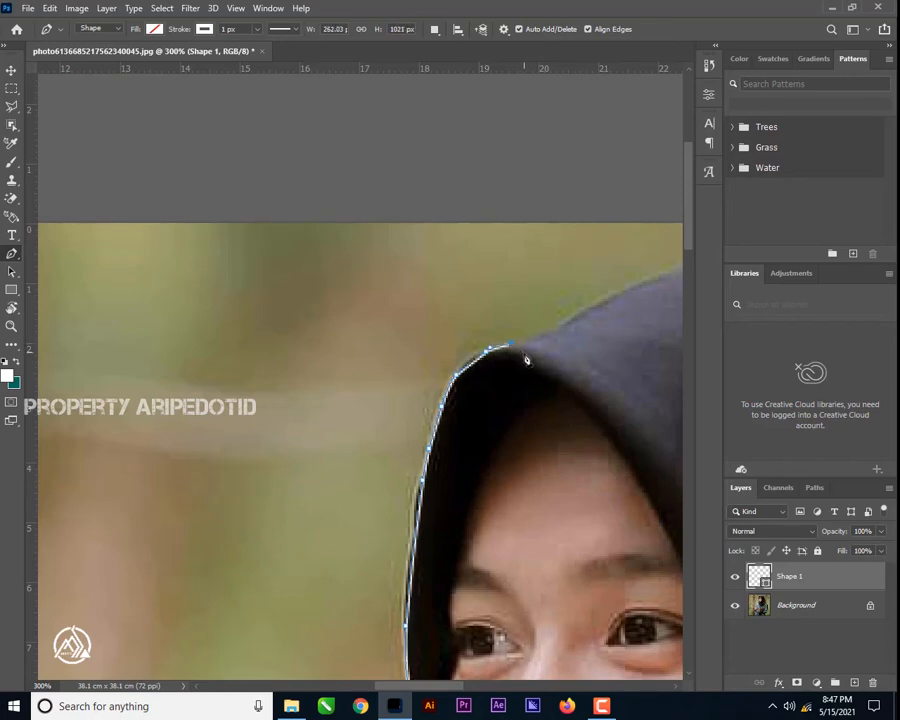
key("ctrl+z")
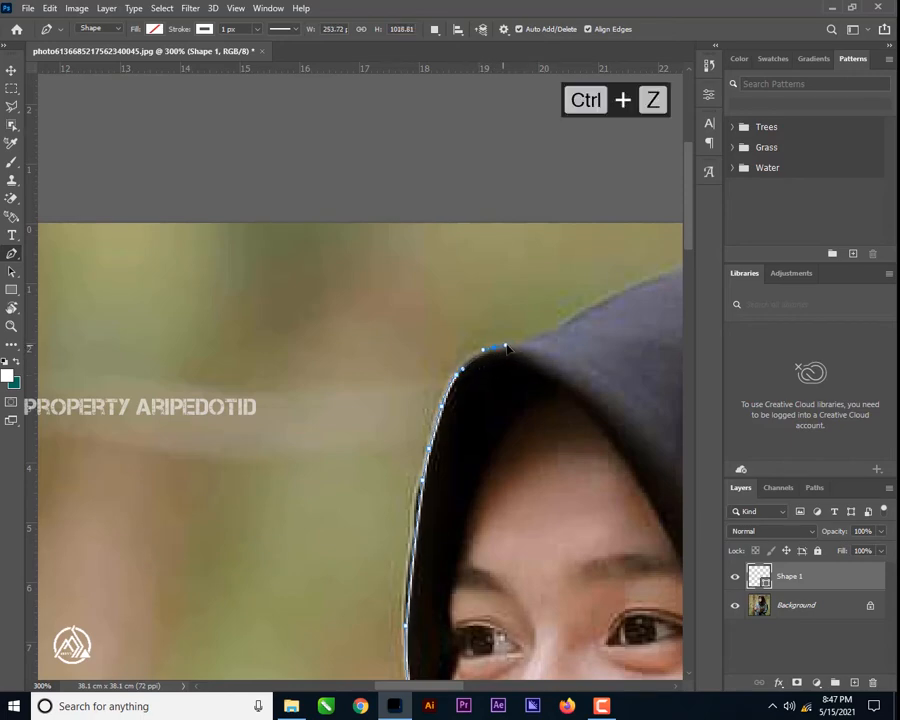
left_click(538, 342)
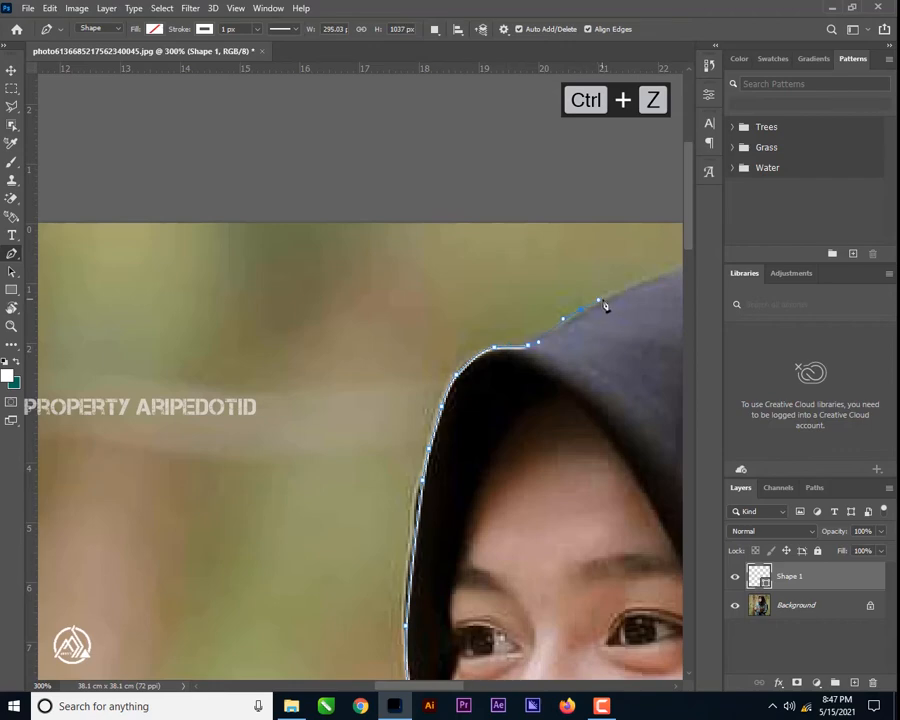
Trace the headscarf's crown with curved segments and bring the outline down the back of the head
left_click_drag(604, 305, 238, 544)
left_click_drag(434, 422, 485, 425)
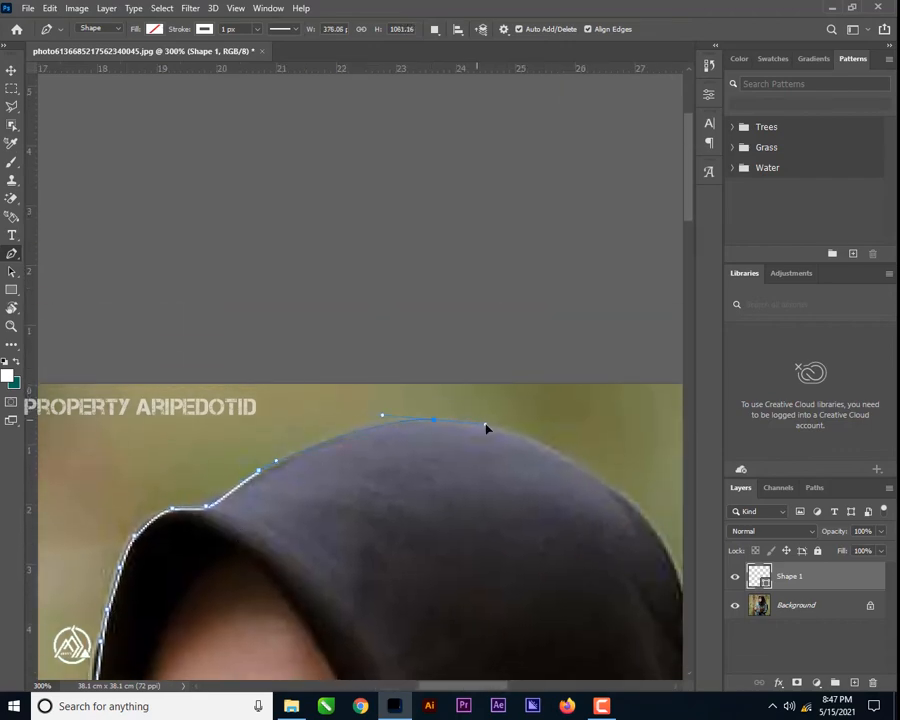
left_click(493, 431)
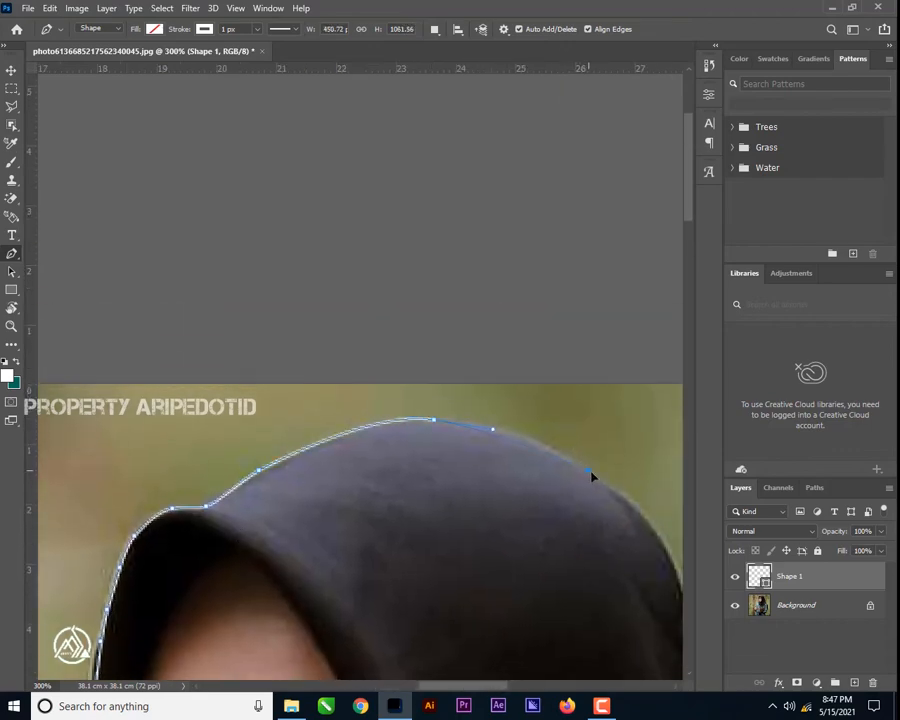
left_click_drag(618, 507, 420, 450)
left_click(451, 433)
left_click(469, 480)
left_click(483, 521)
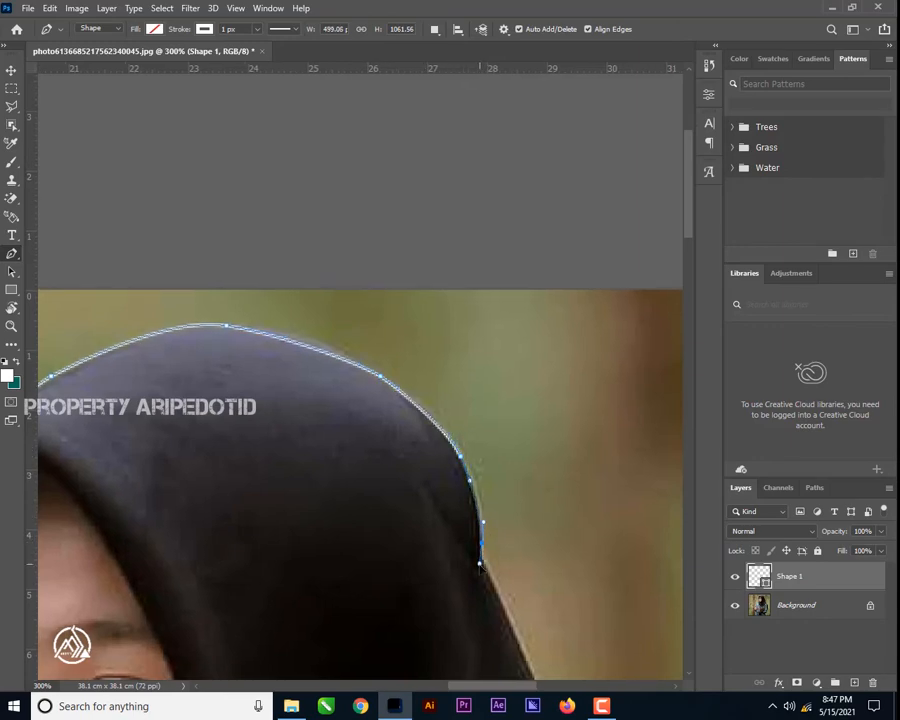
left_click(482, 569)
left_click_drag(500, 592, 418, 320)
key("ctrl+z")
left_click(408, 305)
left_click_drag(466, 431, 367, 309)
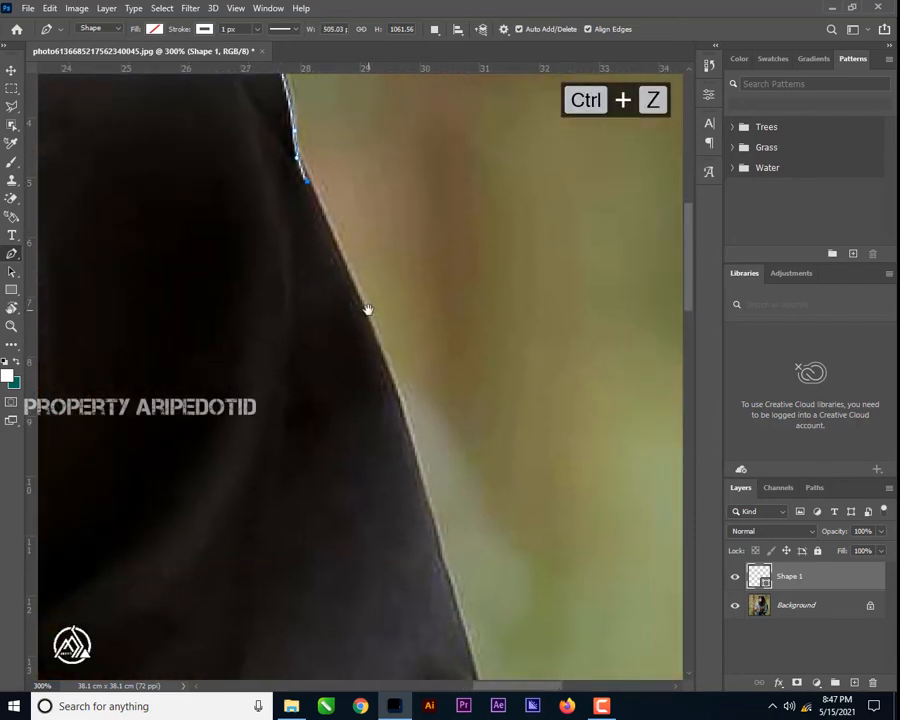
left_click(417, 458)
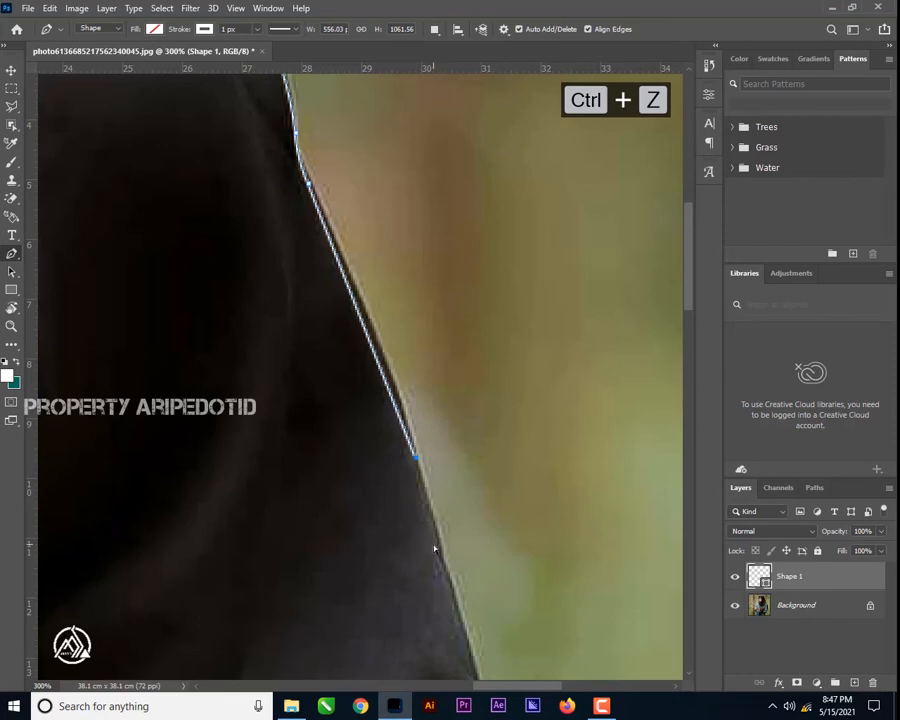
key("ctrl+z")
key("ctrl+z")
left_click_drag(330, 306, 416, 612)
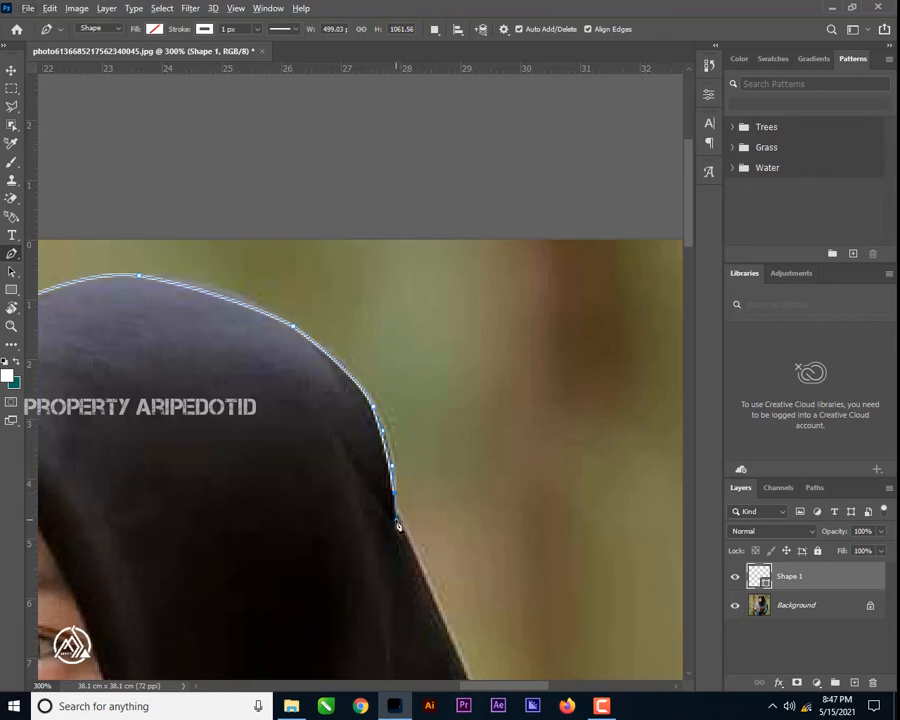
left_click(428, 584)
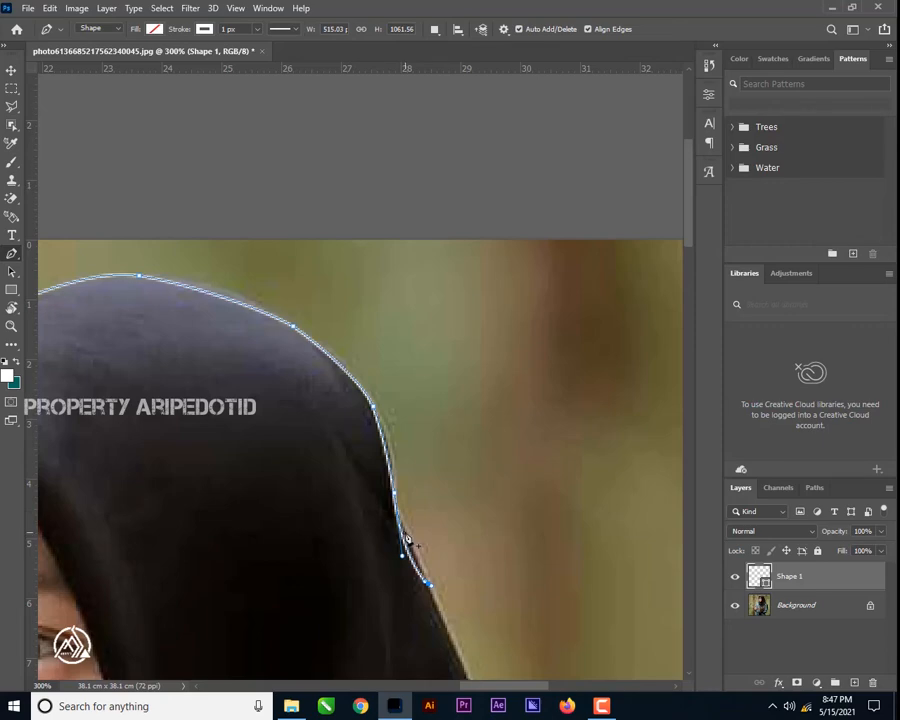
key("ctrl+z")
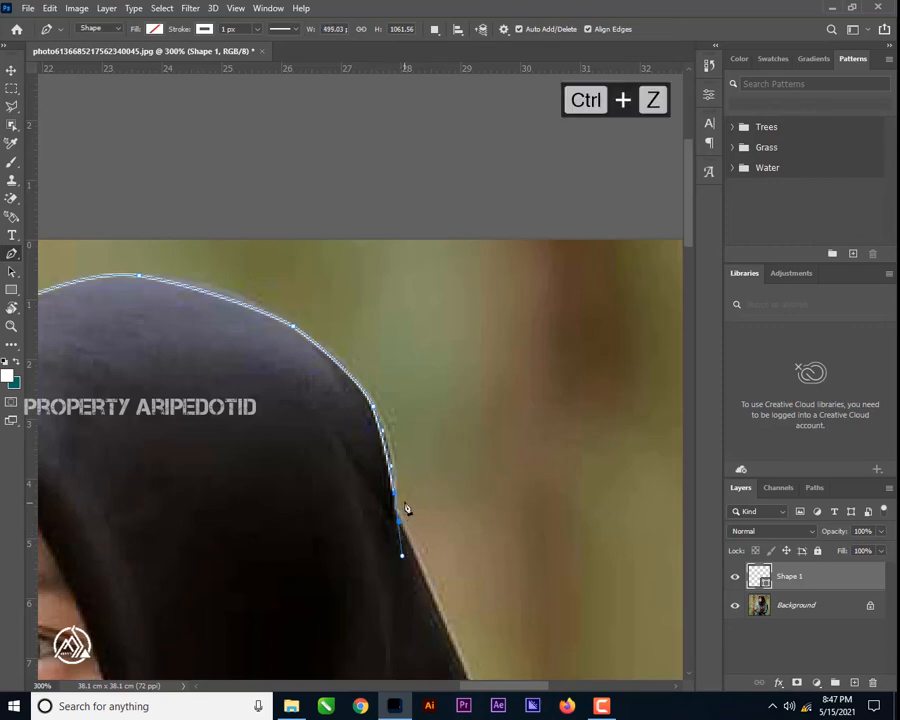
key("ctrl+z")
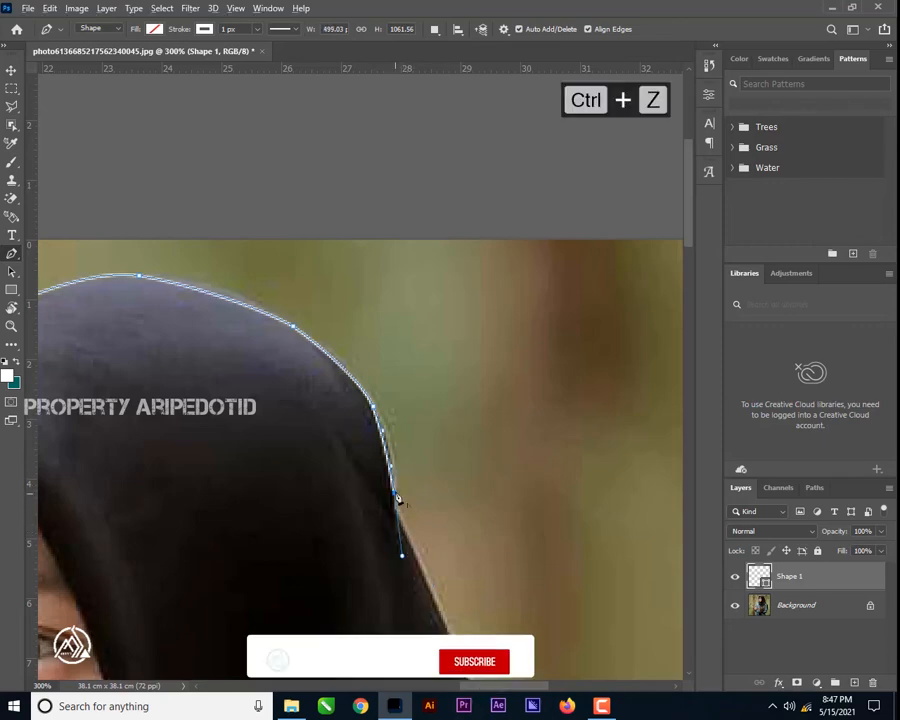
Turn the outline at the bend behind the head and start following the headscarf's straight slope downward
left_click(396, 510)
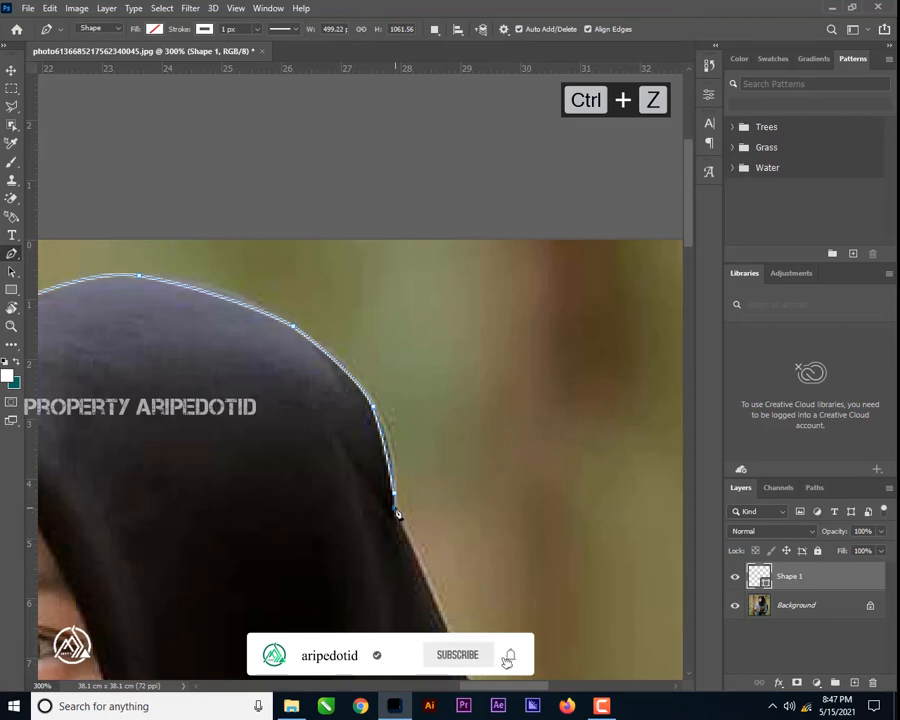
left_click(406, 527)
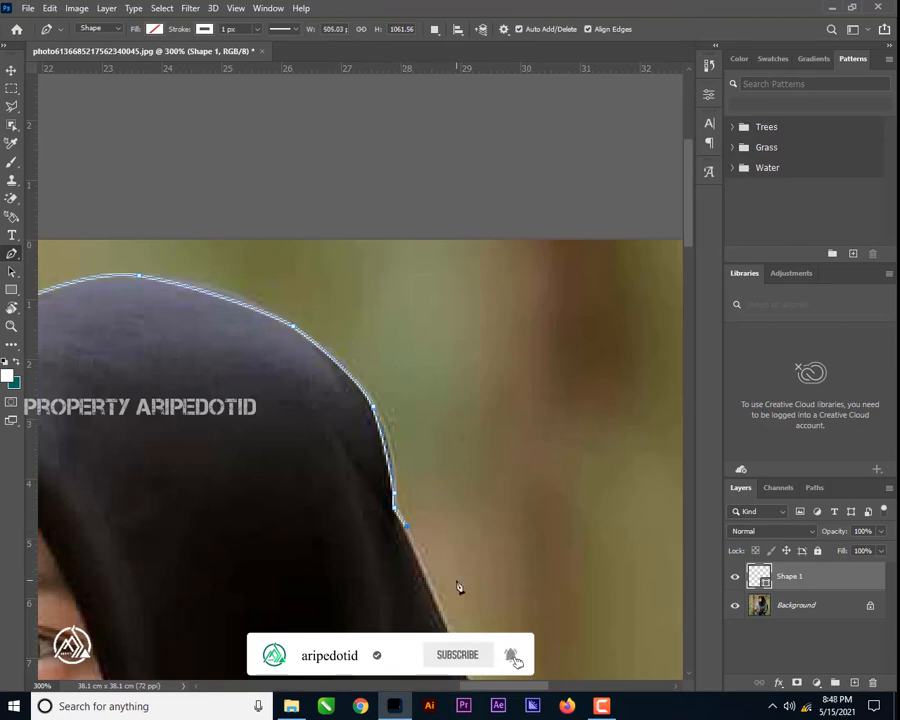
left_click_drag(472, 604, 414, 356)
left_click(398, 416)
left_click(410, 448)
left_click(421, 480)
Continue the outline with short segments down the headscarf's sloping back edge behind the neck
left_click_drag(442, 557, 370, 340)
left_click(391, 395)
left_click(411, 463)
left_click(415, 493)
left_click(433, 550)
left_click(441, 578)
Bring the outline down to the headscarf fold and onto the shoulder, redoing the anchor just above the fold
left_click_drag(500, 595, 548, 328)
left_click_drag(500, 384, 502, 407)
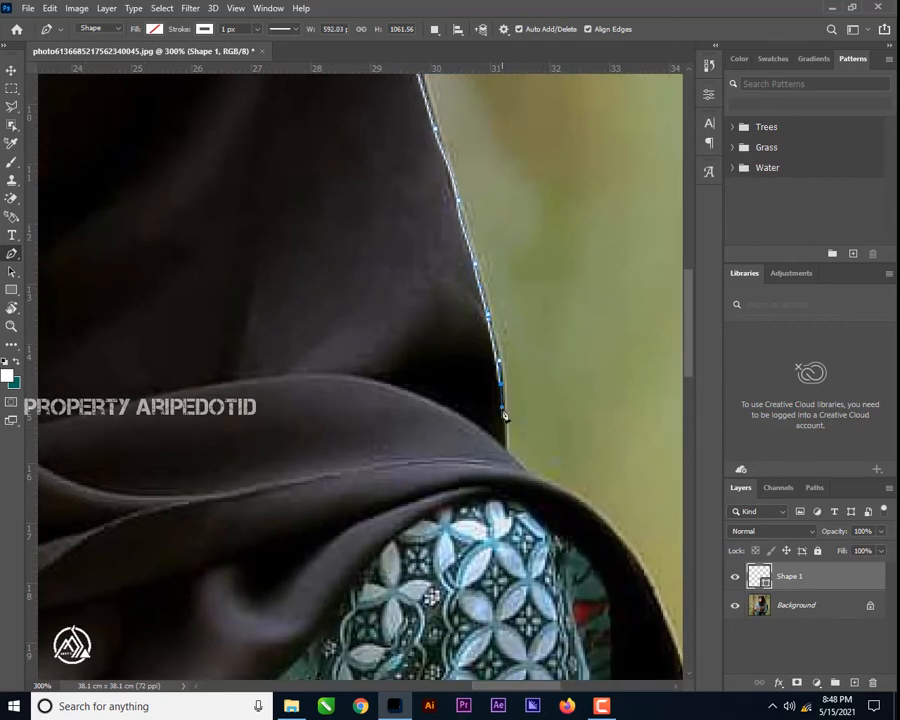
key("ctrl+z")
left_click_drag(509, 418, 521, 389)
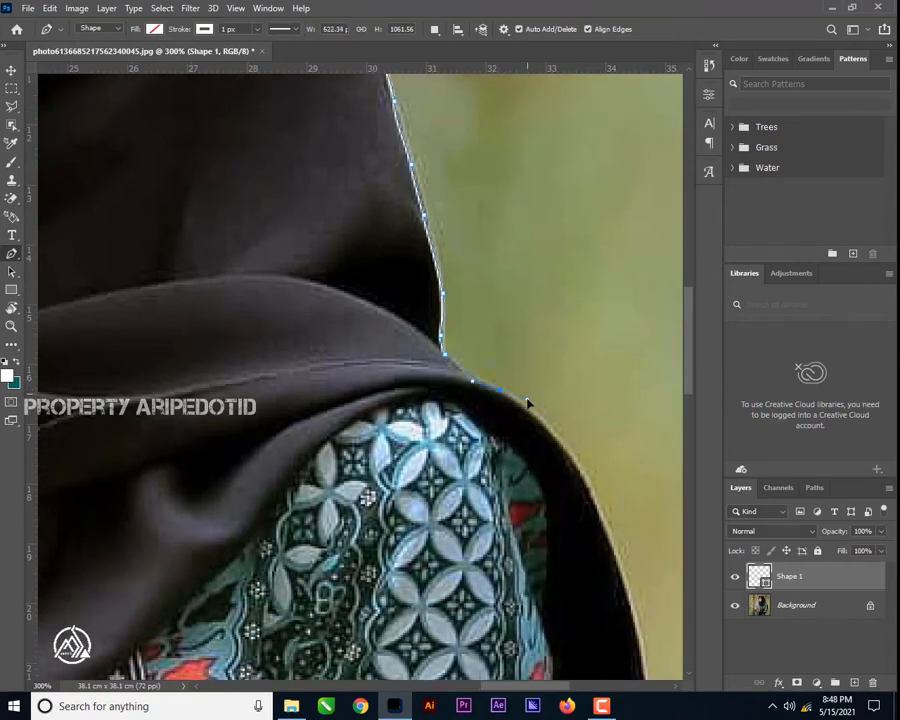
Curve the outline from the shoulder along the hanging scarf end's outer edge to its tip, redoing the long curve
left_click_drag(530, 448, 527, 495)
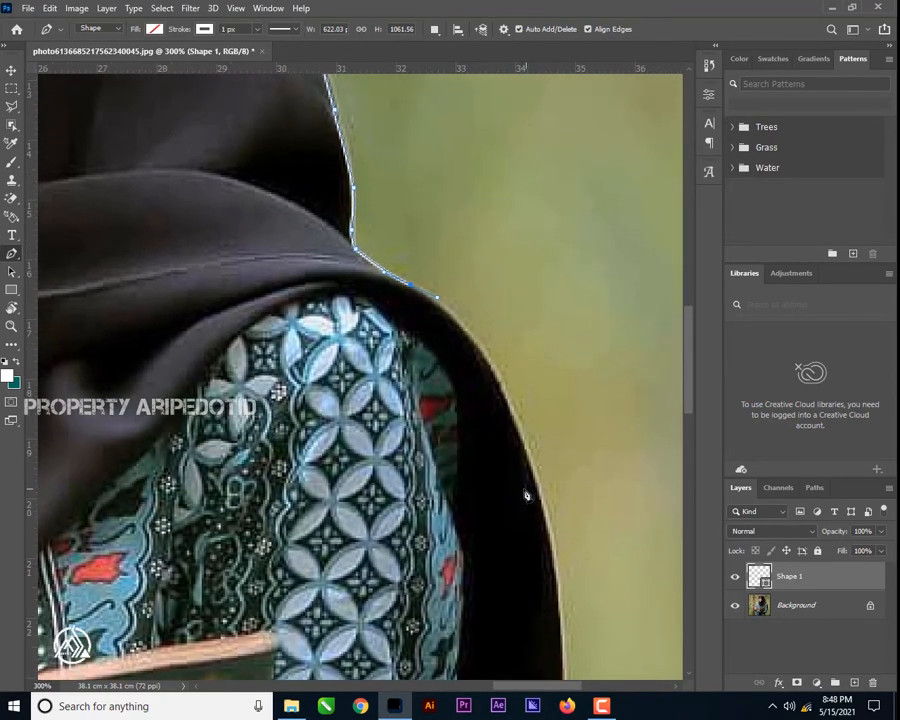
key("ctrl+minus")
scroll(540, 302, "down", 6)
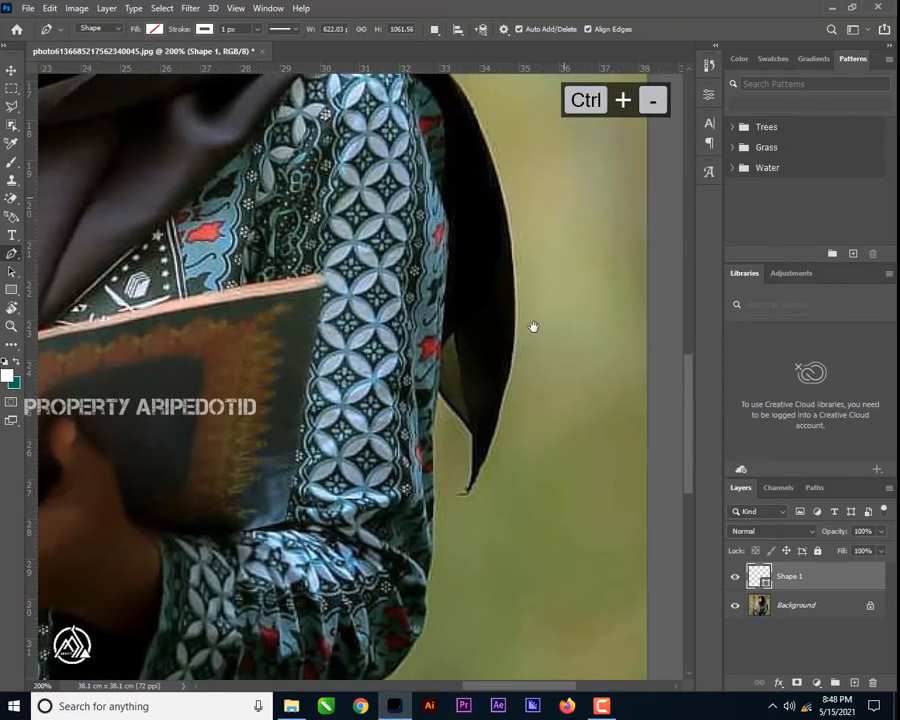
left_click_drag(517, 320, 525, 522)
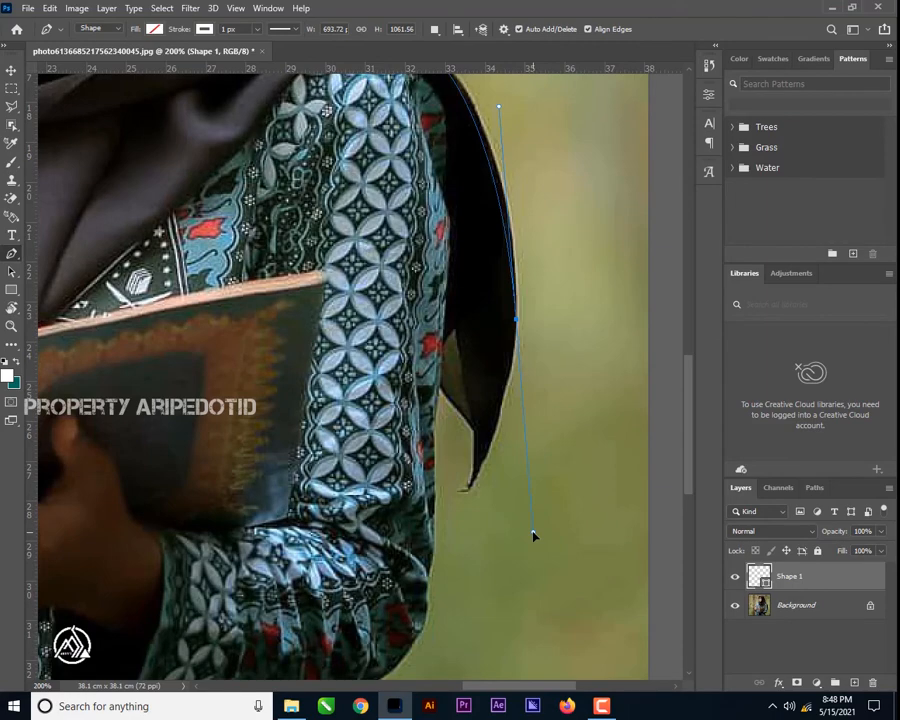
left_click_drag(603, 164, 595, 390)
key("ctrl+z")
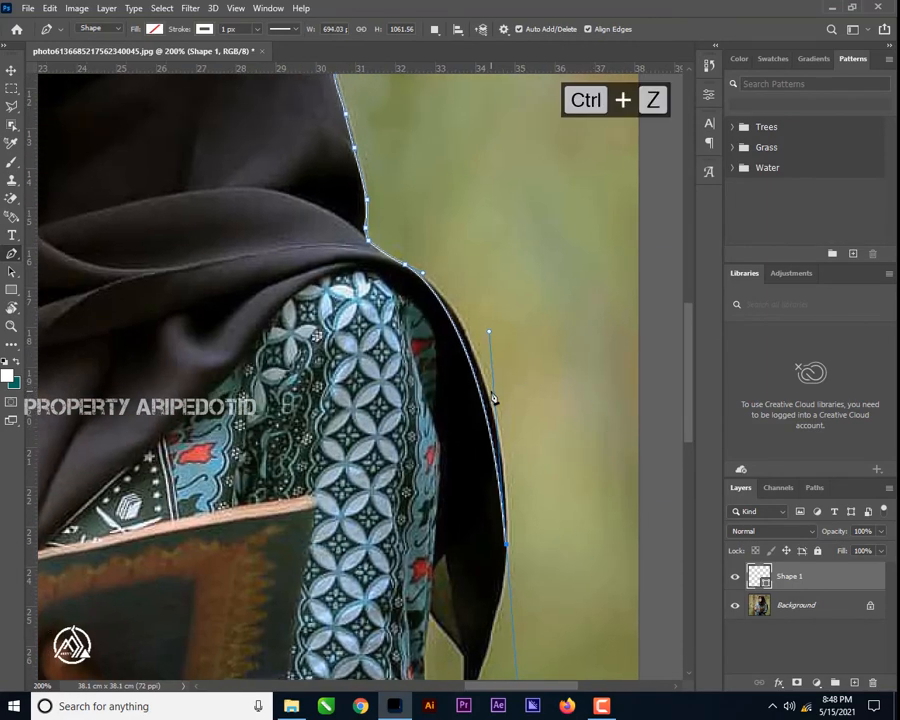
left_click_drag(505, 493, 518, 666)
left_click_drag(588, 371, 605, 167)
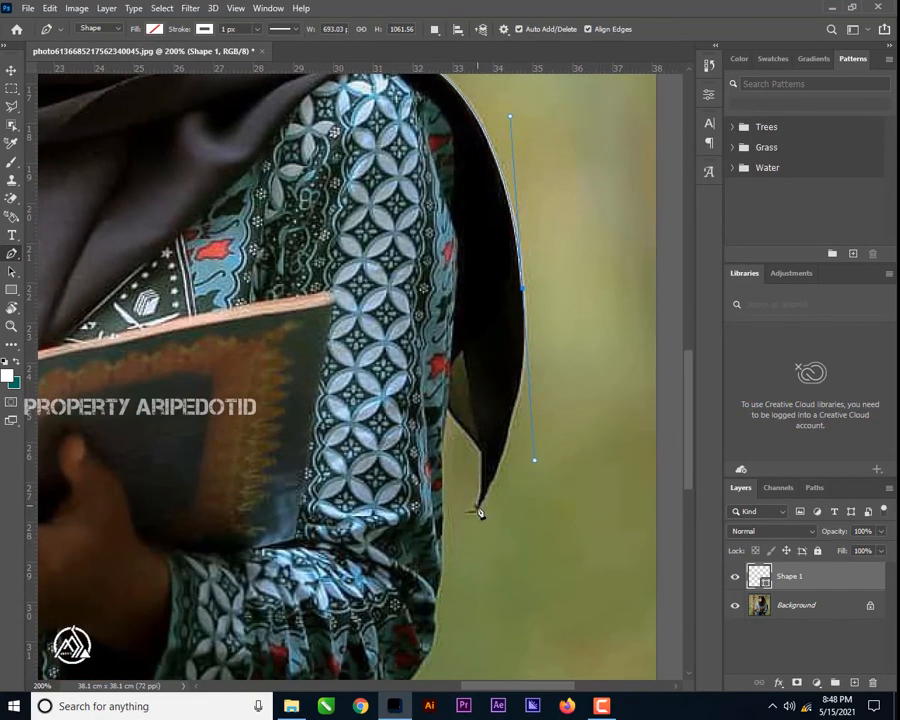
left_click(477, 506)
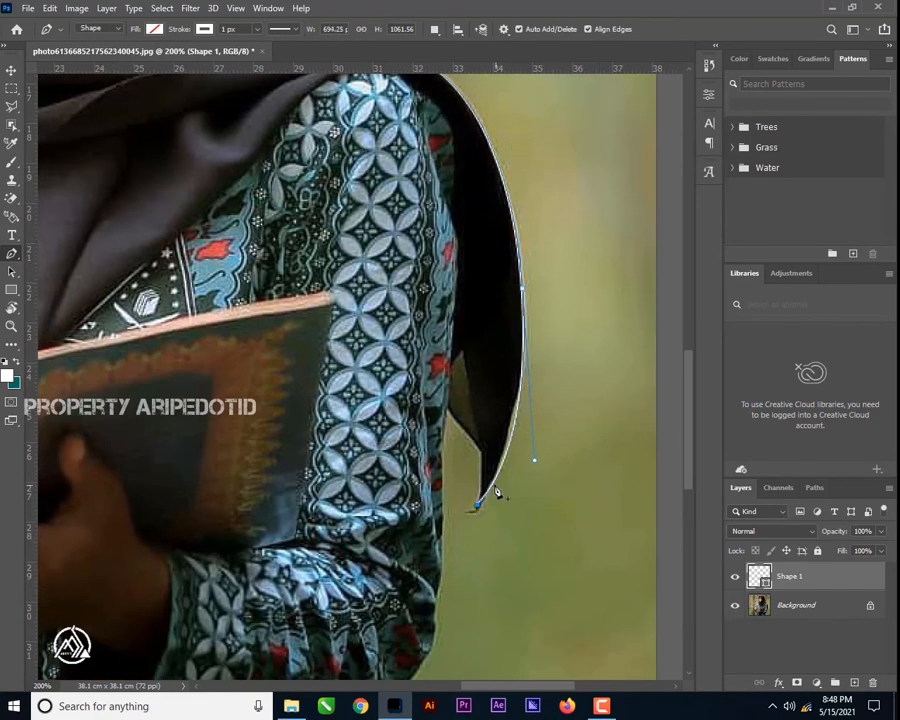
Trace back up the inner edge of the scarf's tip to the sleeve, then down the upper arm toward the elbow
left_click(479, 464)
left_click(469, 440)
left_click(452, 421)
left_click_drag(452, 421, 588, 420)
left_click(588, 411)
left_click(588, 459)
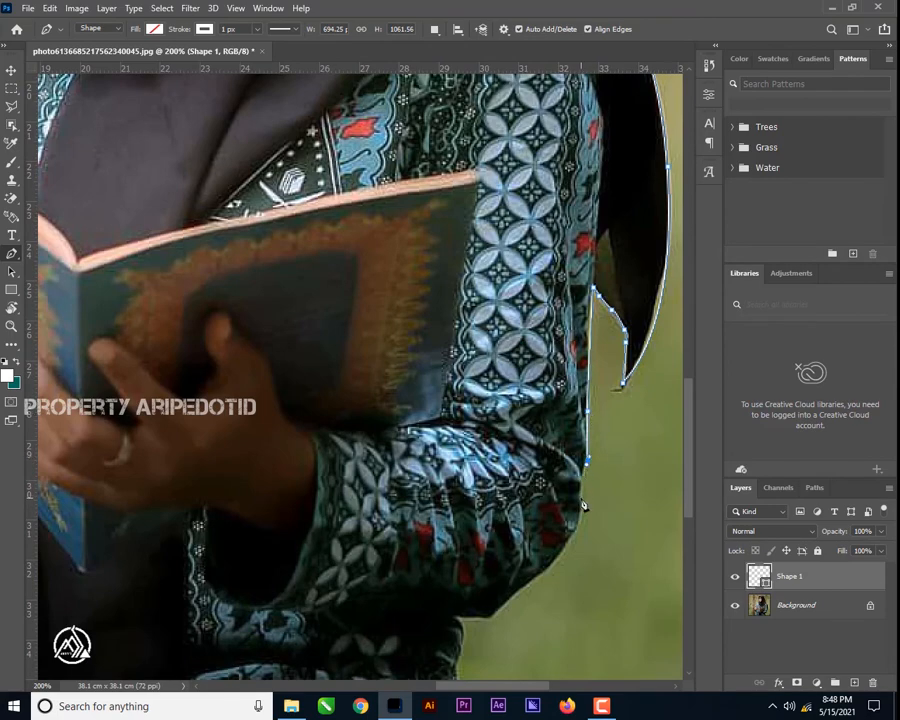
Trace around the elbow and the sleeve's underside to the waist, redoing the anchor at the waist corner
left_click_drag(620, 460, 624, 340)
left_click_drag(566, 370, 520, 385)
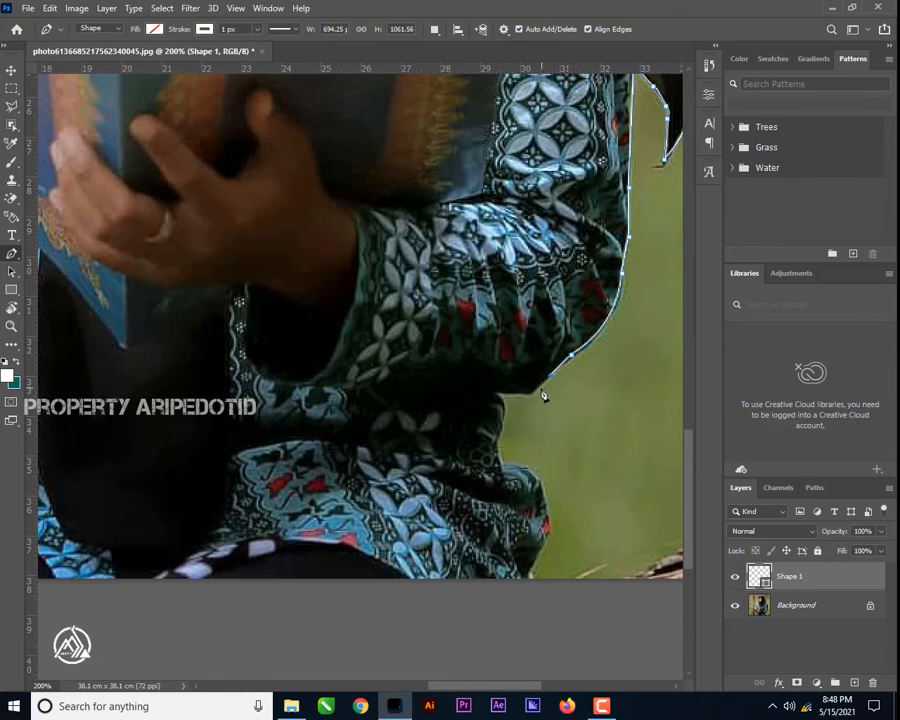
left_click_drag(525, 397, 612, 268)
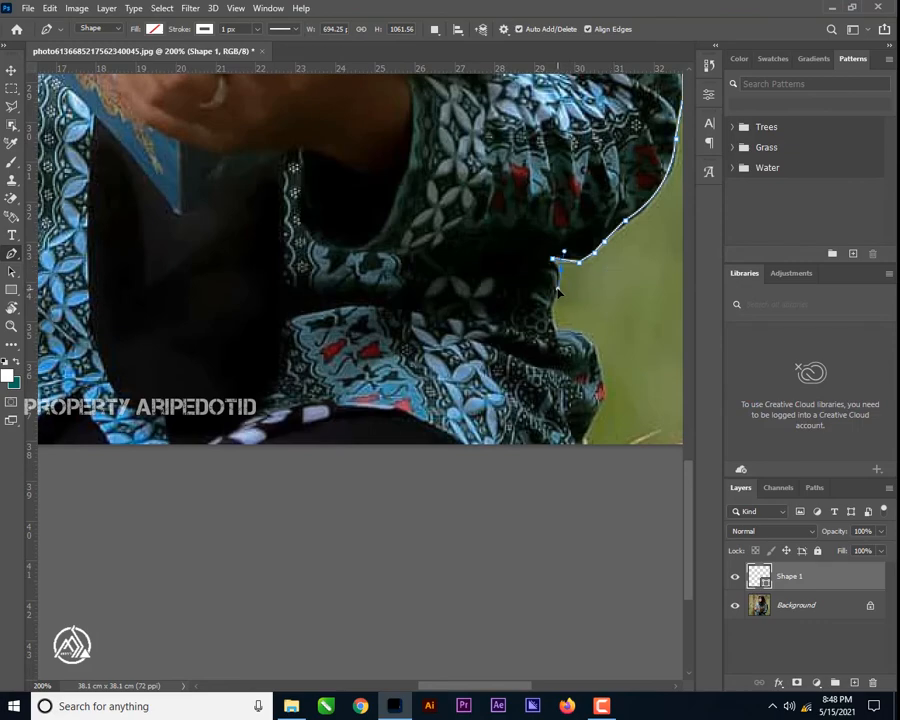
key("ctrl+z")
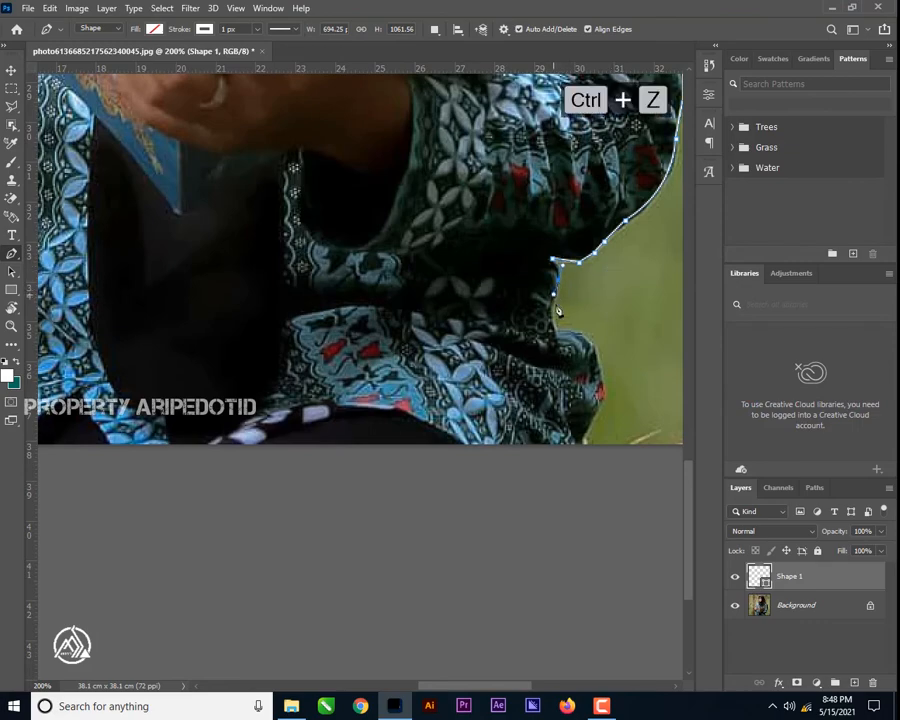
Trace the blouse's edge from the waist around the hip down to the photo's lower border
left_click(553, 328)
left_click(590, 333)
left_click(598, 350)
left_click(604, 381)
left_click(602, 401)
left_click(590, 438)
left_click(584, 456)
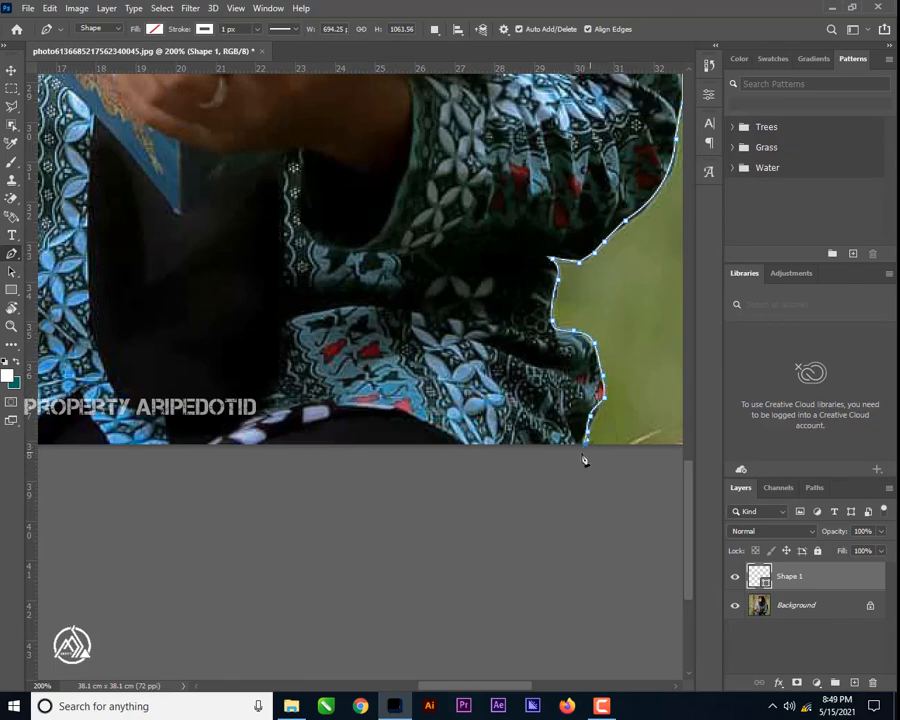
Close the outline along the photo's lower border at its starting anchor beside the opposite hem of the blouse
left_click_drag(536, 440, 842, 362)
left_click_drag(319, 463, 440, 505)
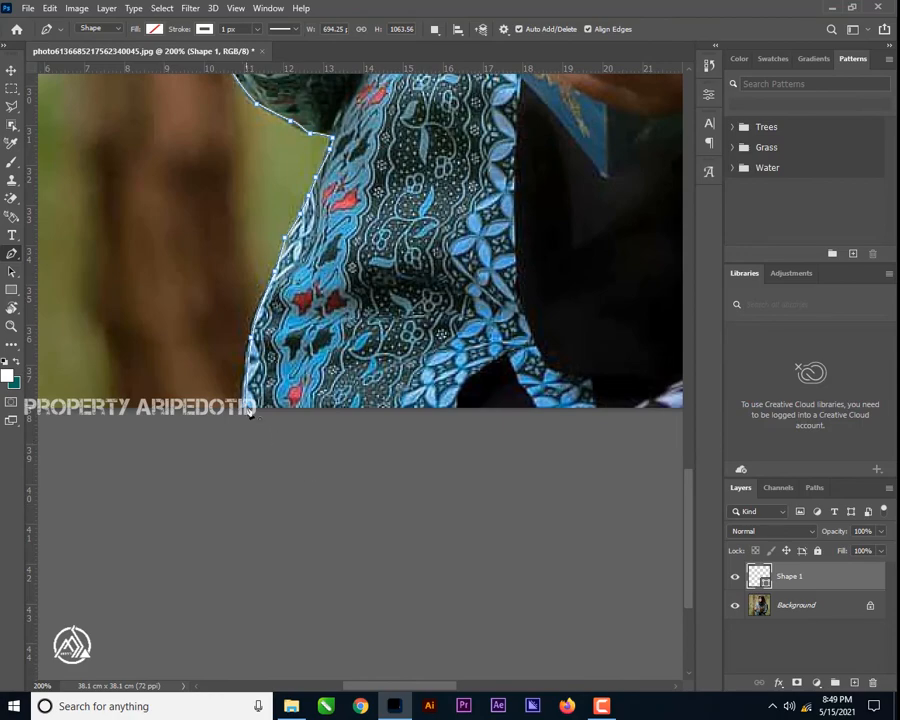
left_click(249, 408)
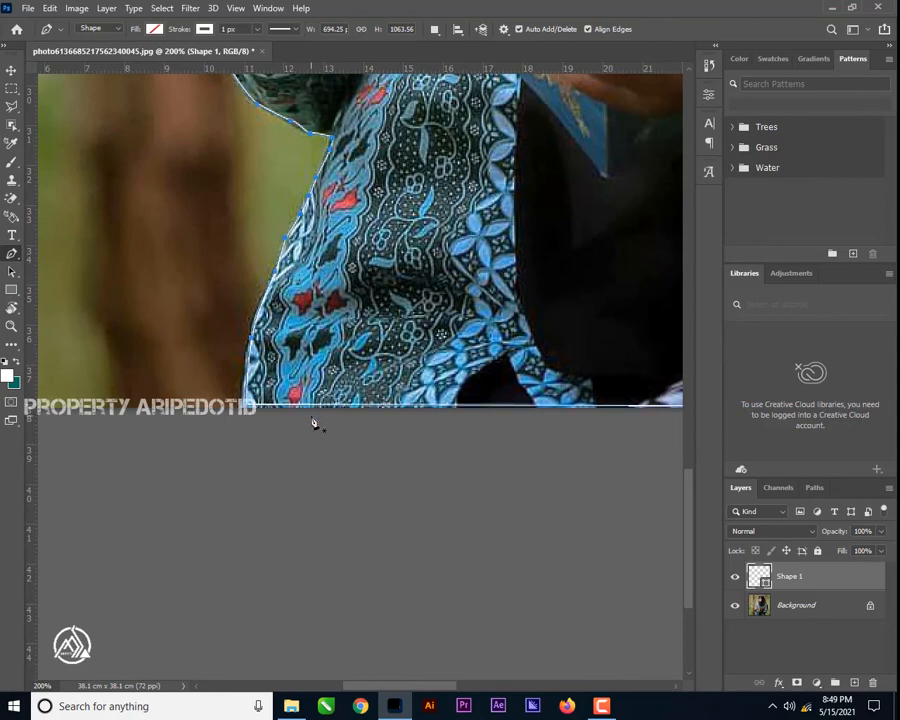
Make a new anti-aliased selection from the closed outline with a feather radius of 2 pixels
key("ctrl+minus")
key("ctrl+minus")
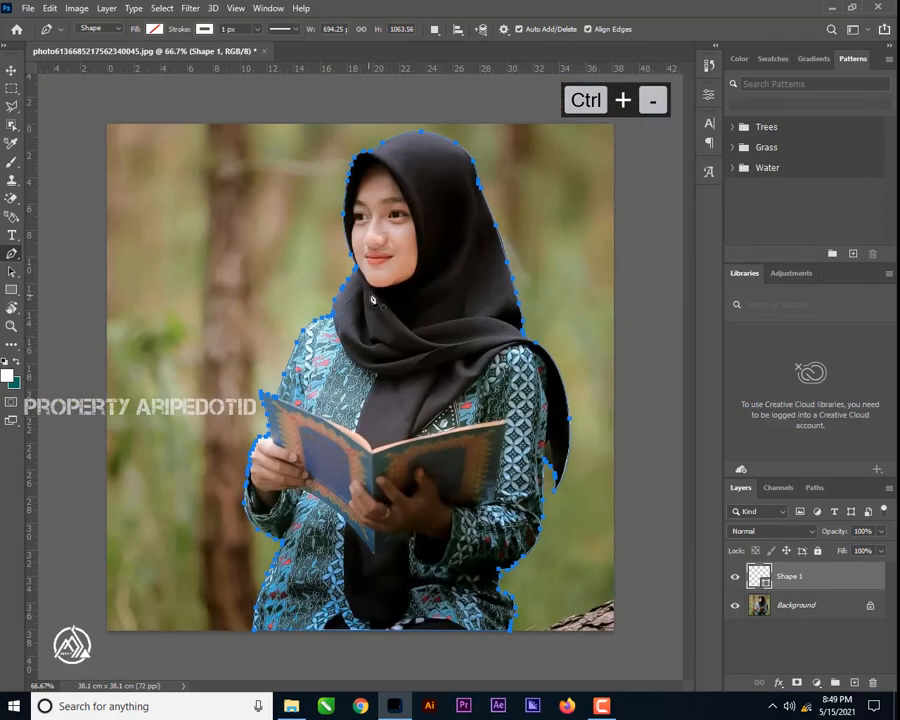
right_click(403, 142)
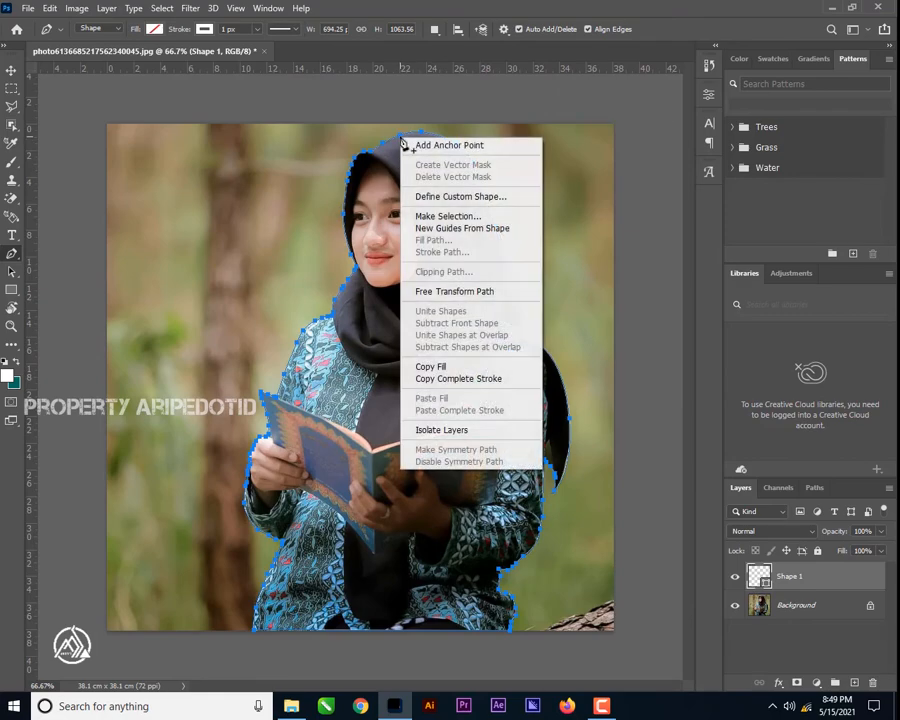
left_click(436, 217)
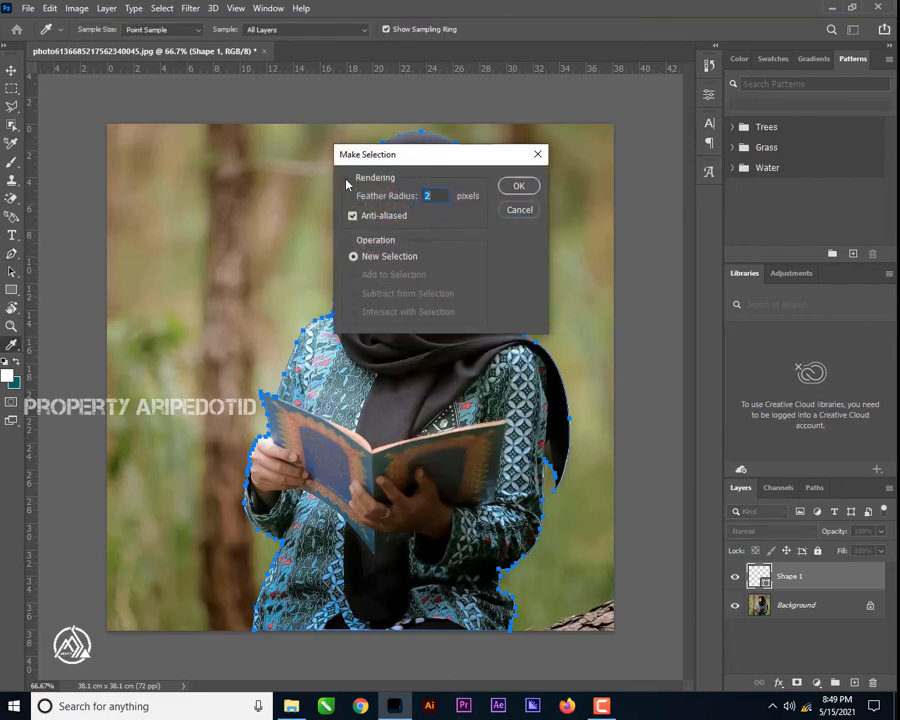
left_click_drag(415, 160, 396, 293)
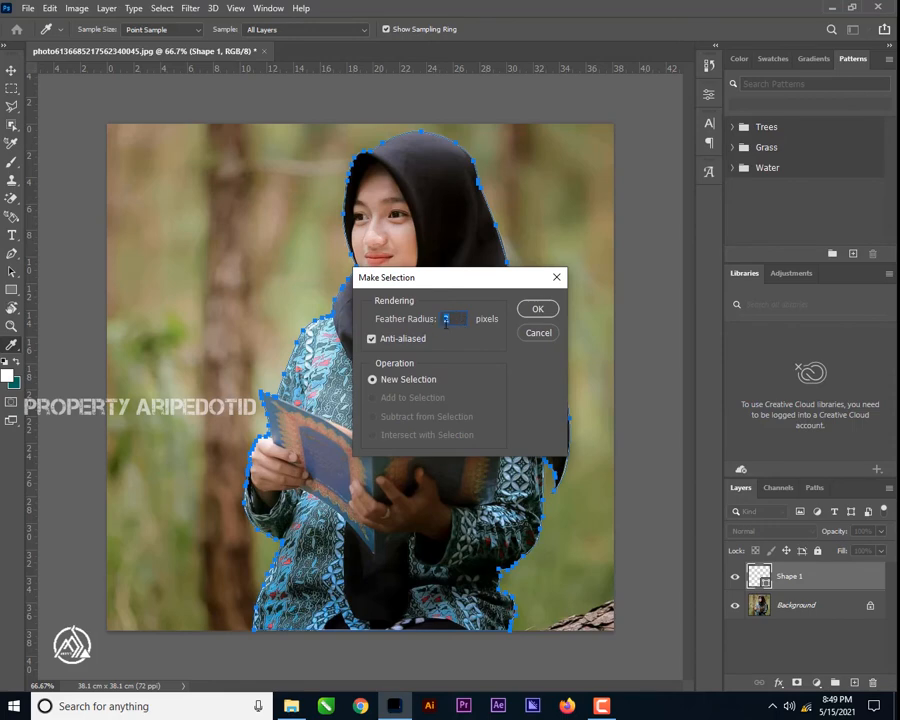
left_click(545, 314)
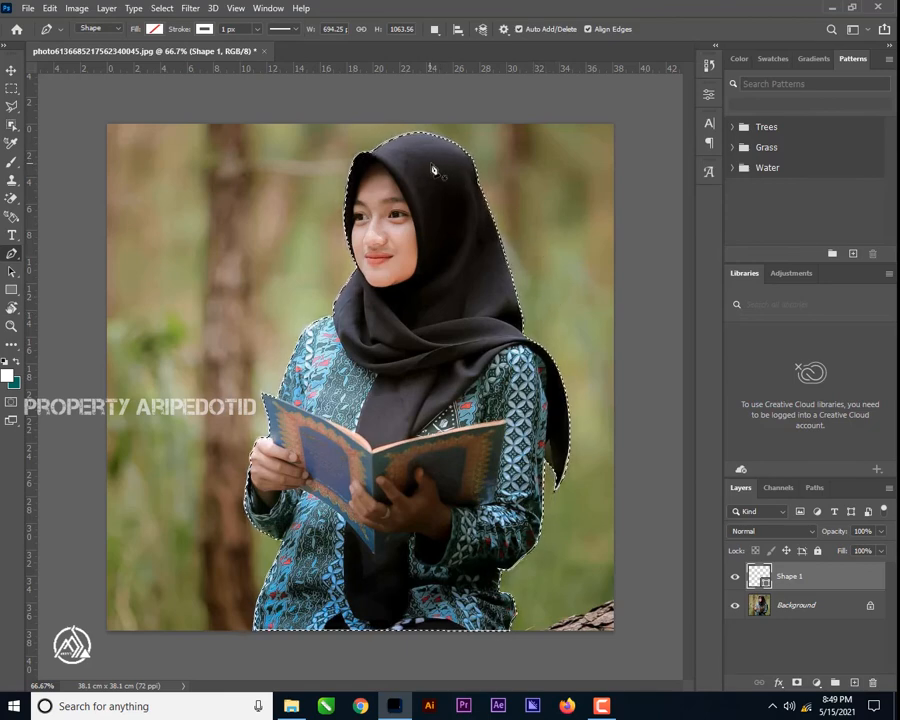
Copy the selected woman from the Background layer onto a new layer
key("ctrl+equal")
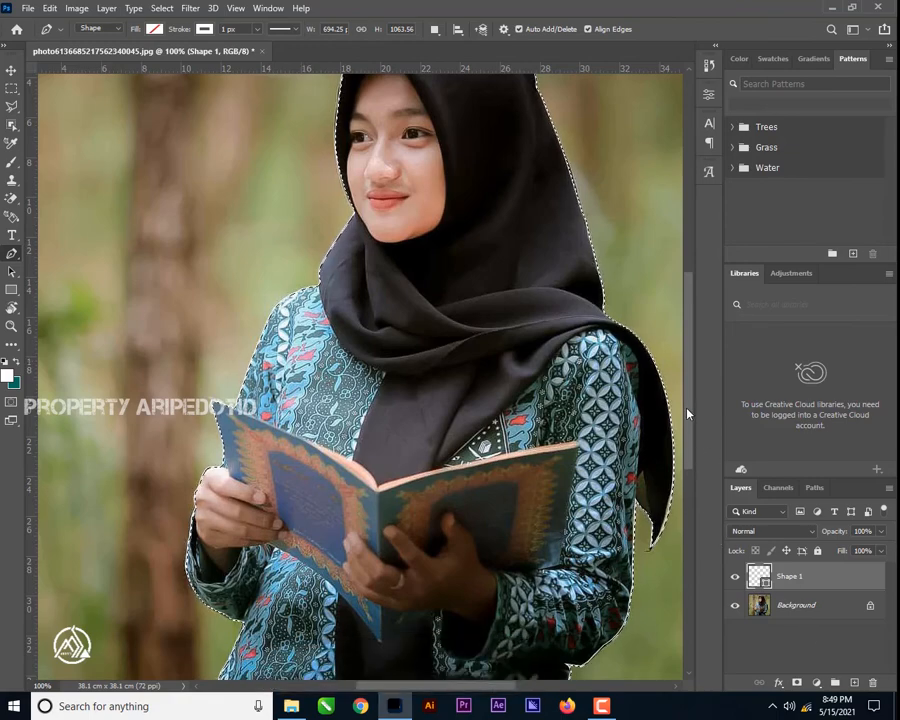
left_click_drag(688, 408, 700, 352)
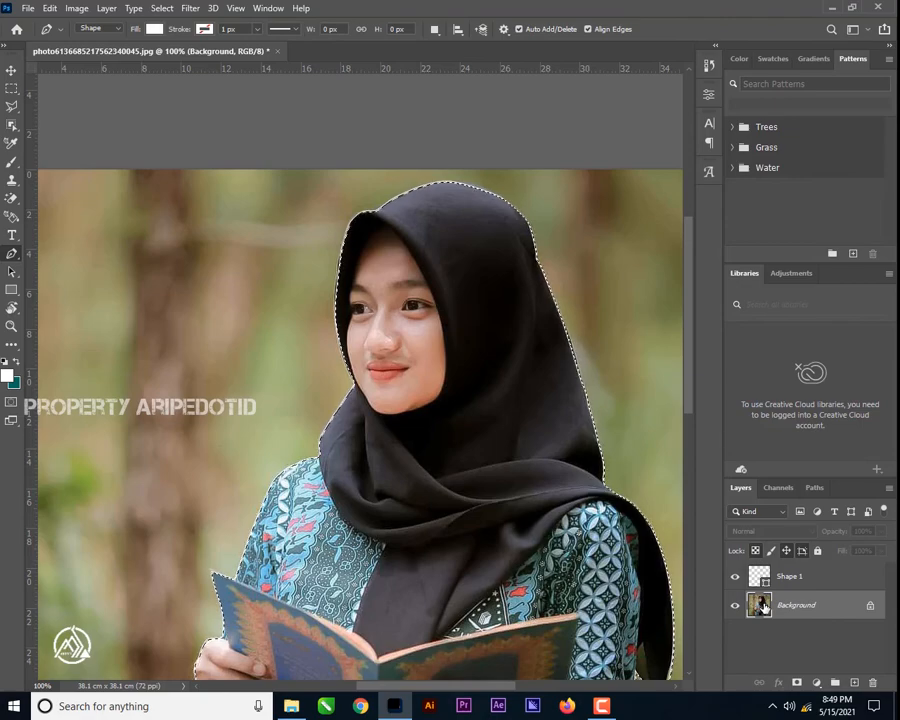
key("ctrl+j")
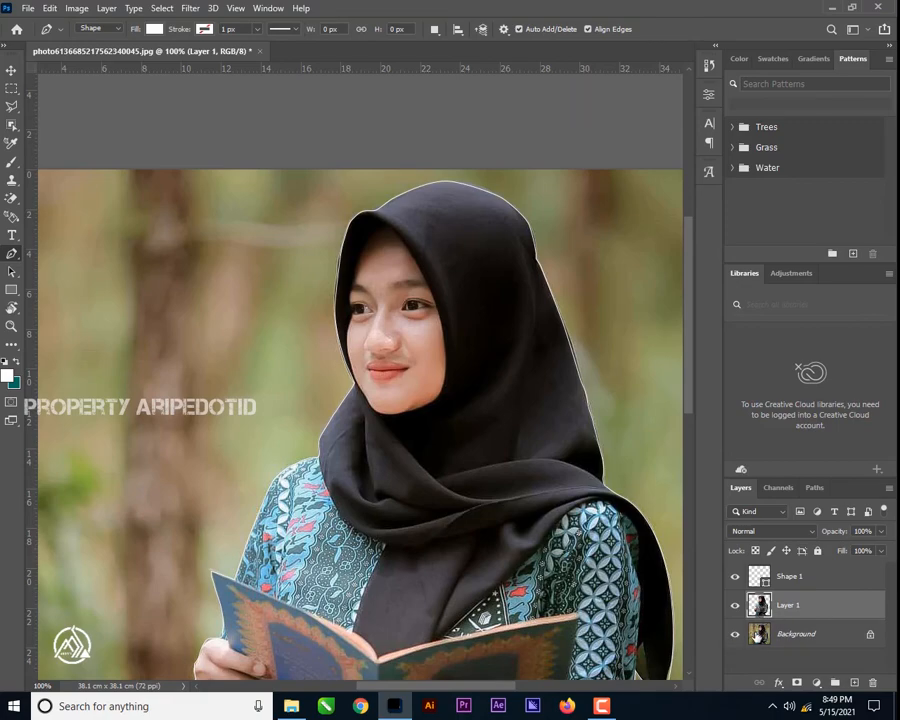
Hide the Shape 1 and Background layers to isolate the cut-out woman, and switch to the Move tool
left_click(735, 578)
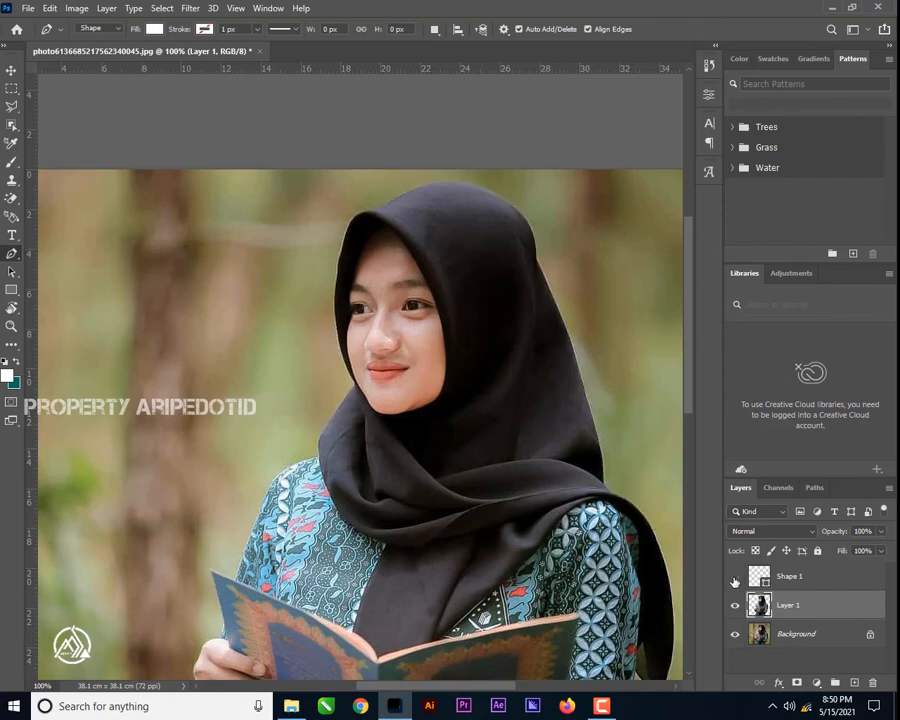
left_click(735, 634)
scroll(310, 448, "down", 5)
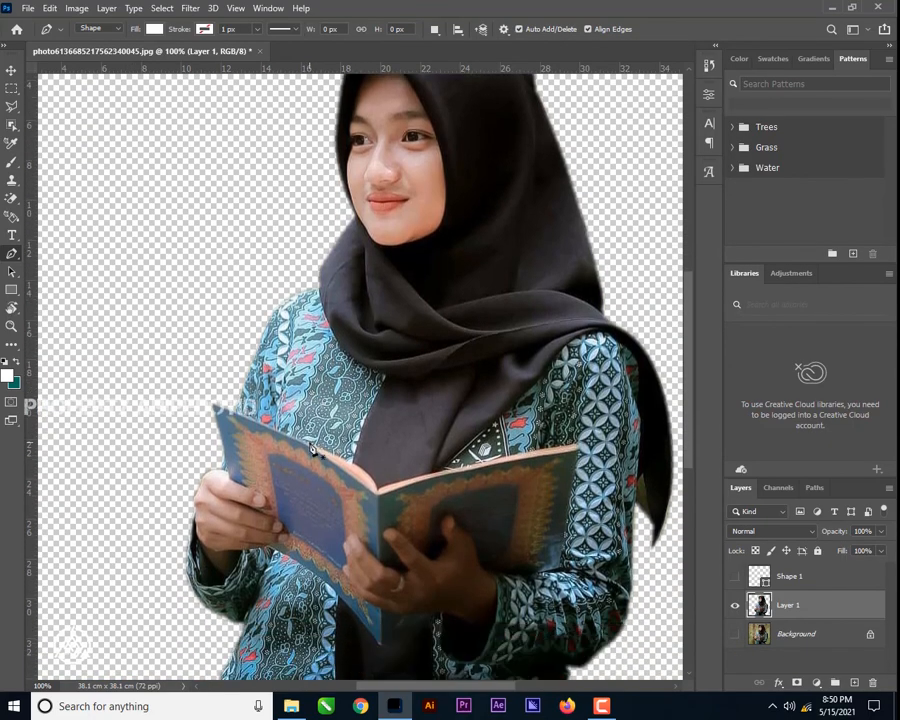
key("ctrl+minus")
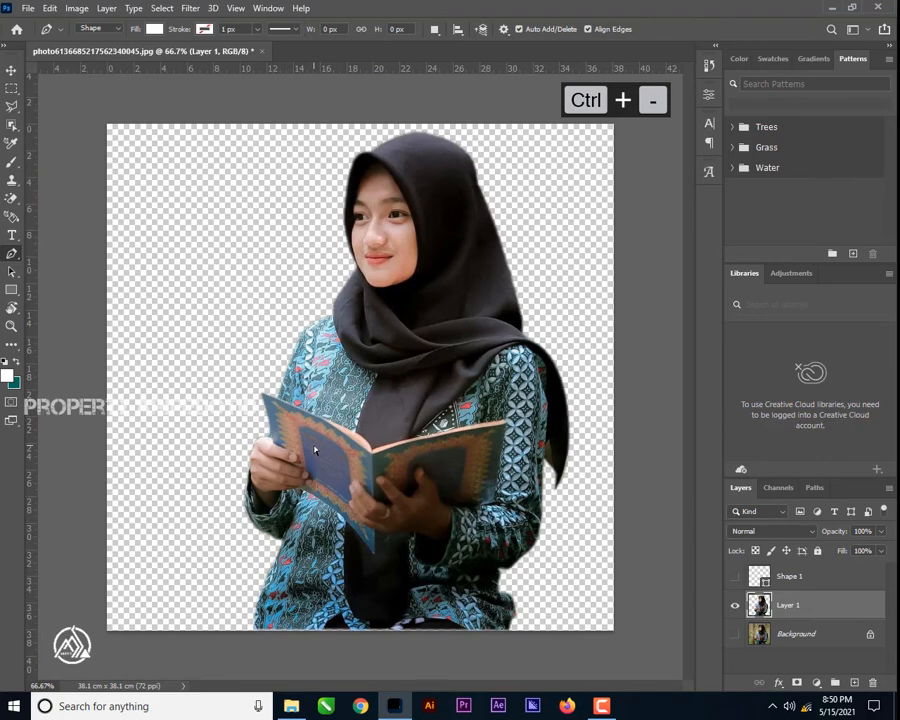
left_click(11, 71)
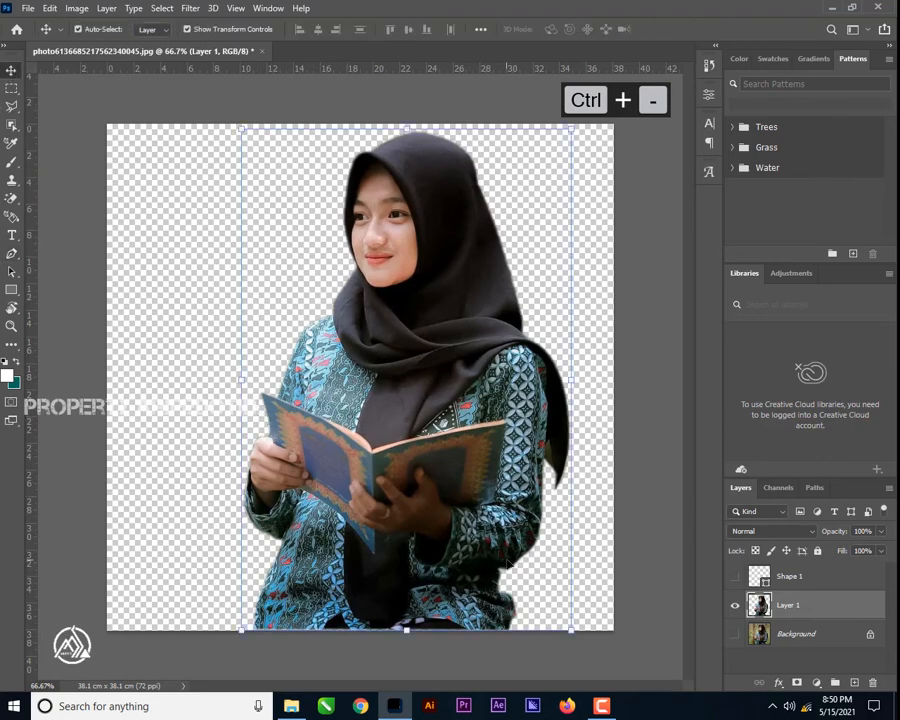